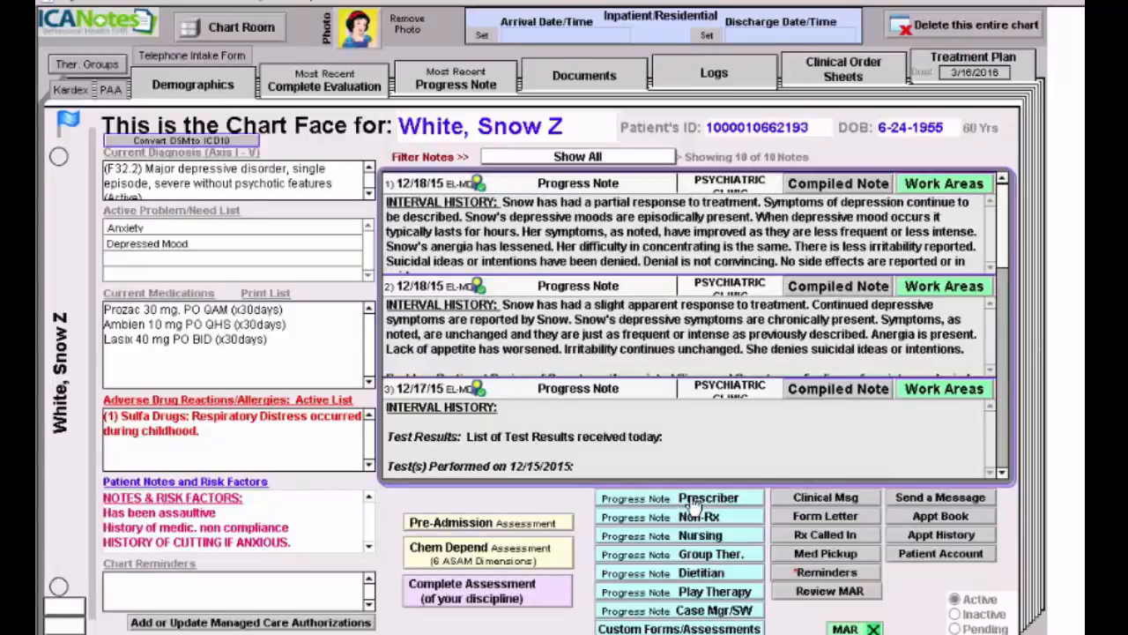
- Create a new prescriber progress note, dated 12/21/2015, from the patient's chart face
{"action": "left_click", "coordinate": [692, 503]}
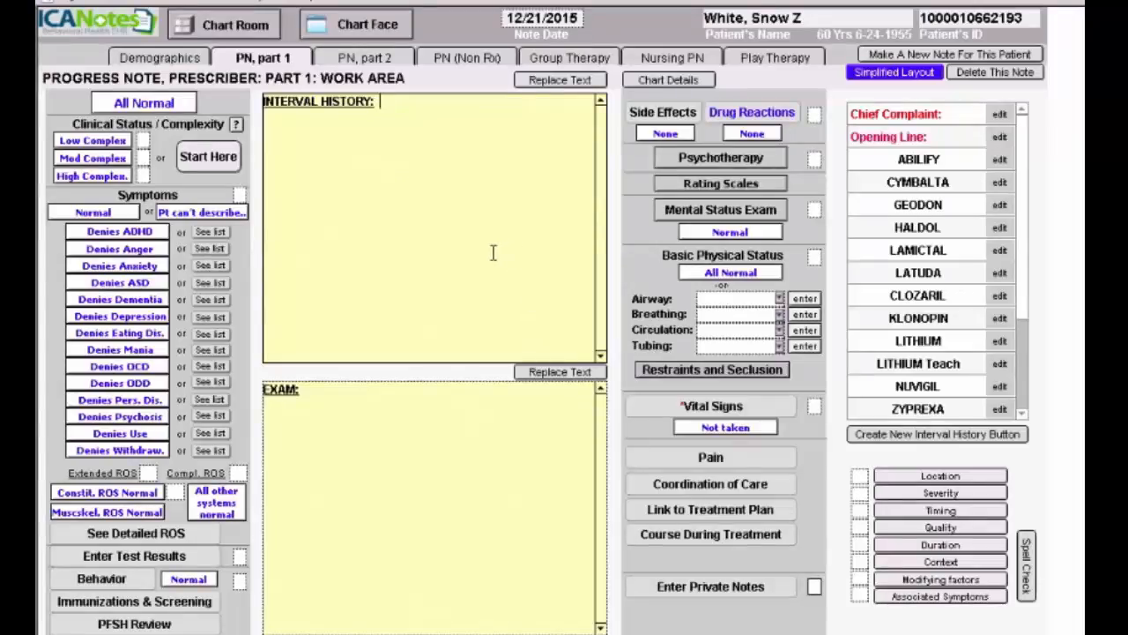
- Switch the progress note to the Simplified PN 1 Work Area layout
{"action": "left_click", "coordinate": [904, 78]}
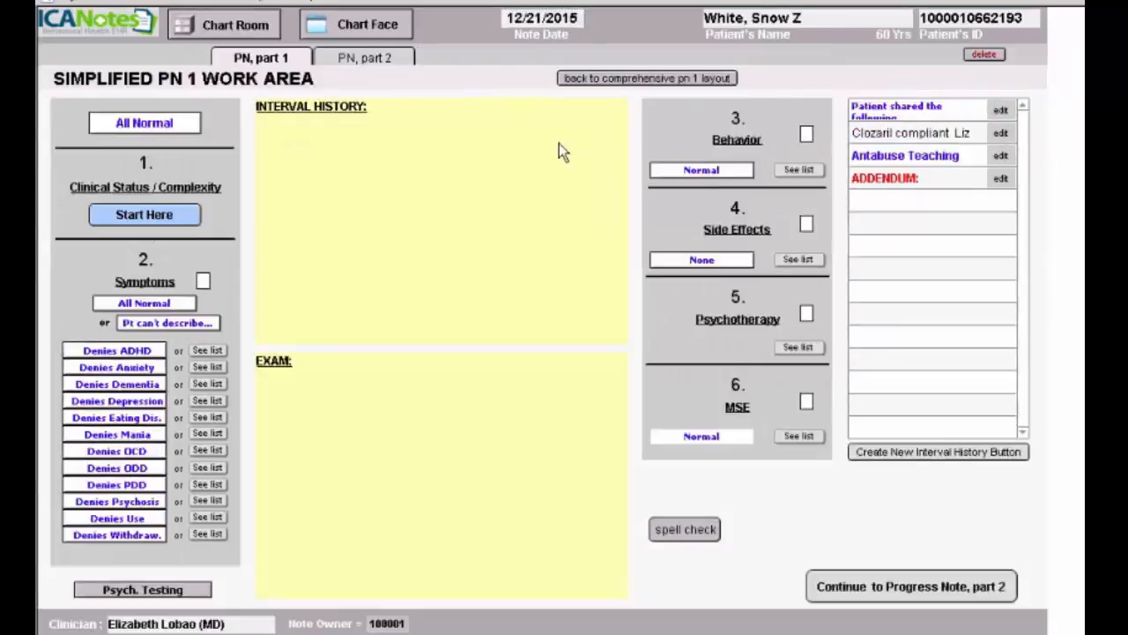
- Make the interval history read 'Improvement is noted and she is moving out of state'
{"action": "left_click", "coordinate": [134, 222]}
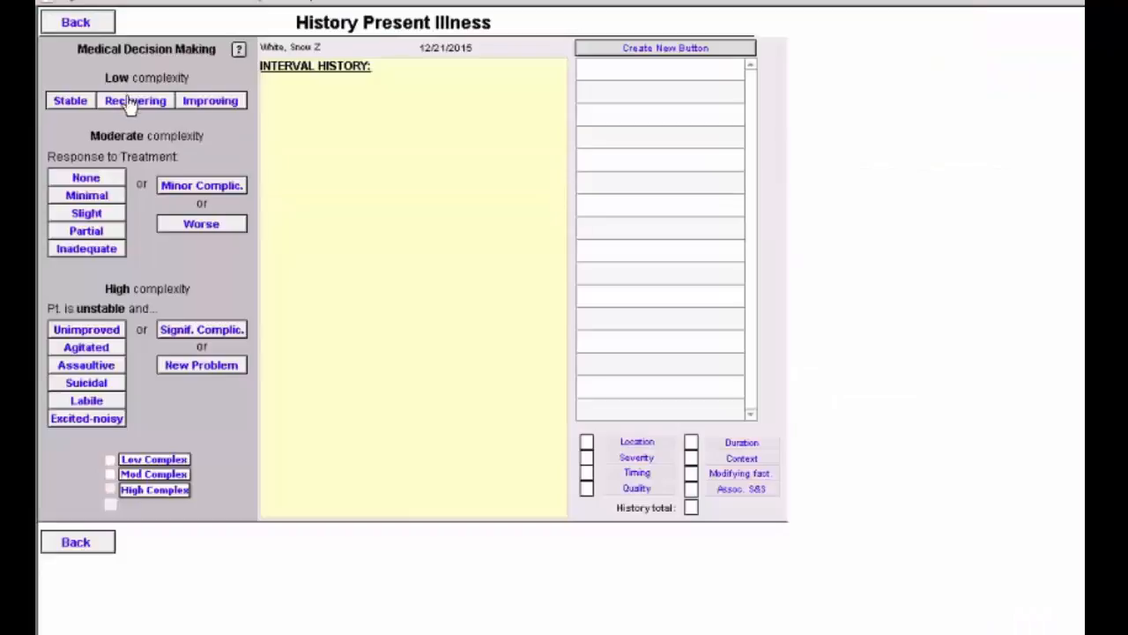
{"action": "left_click", "coordinate": [212, 101]}
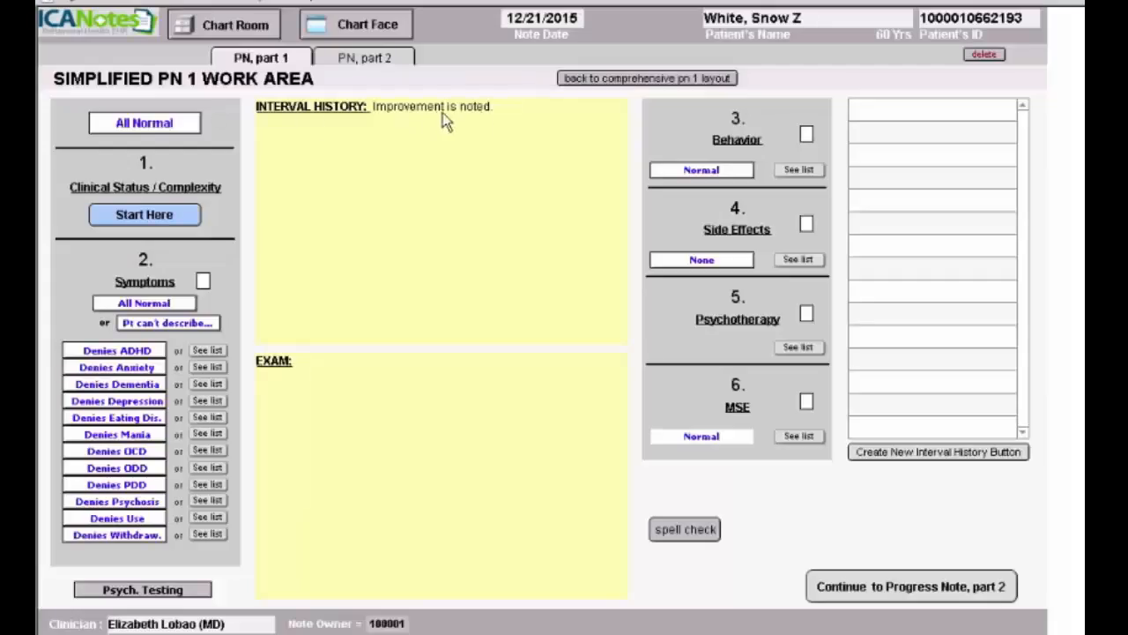
{"action": "left_click", "coordinate": [503, 108]}
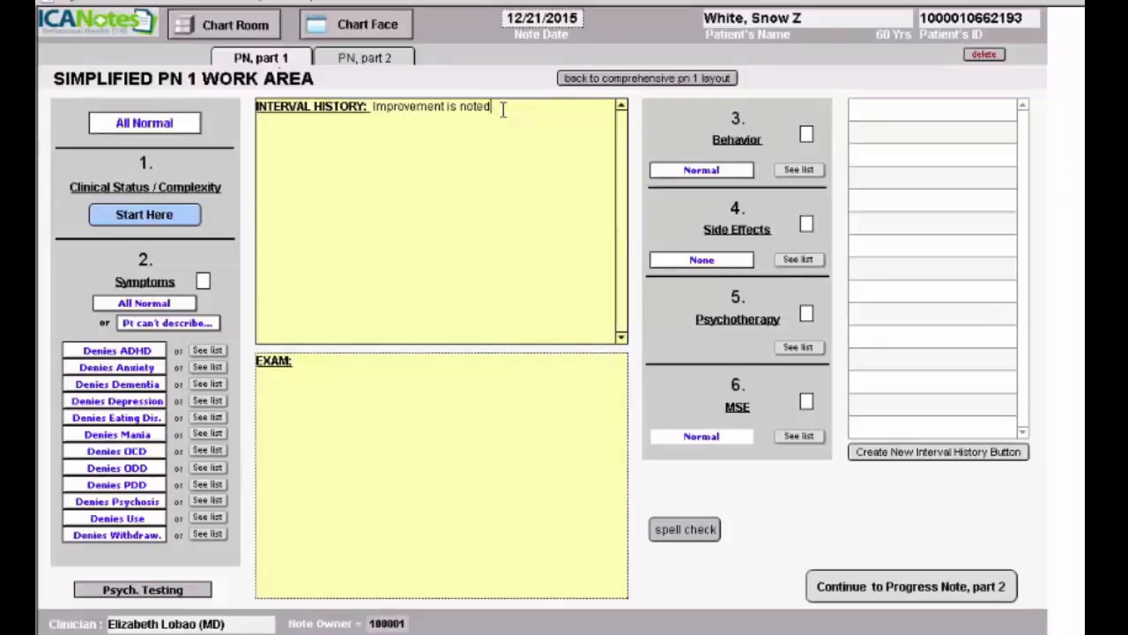
{"action": "type", "text": "and she is moving out of state."}
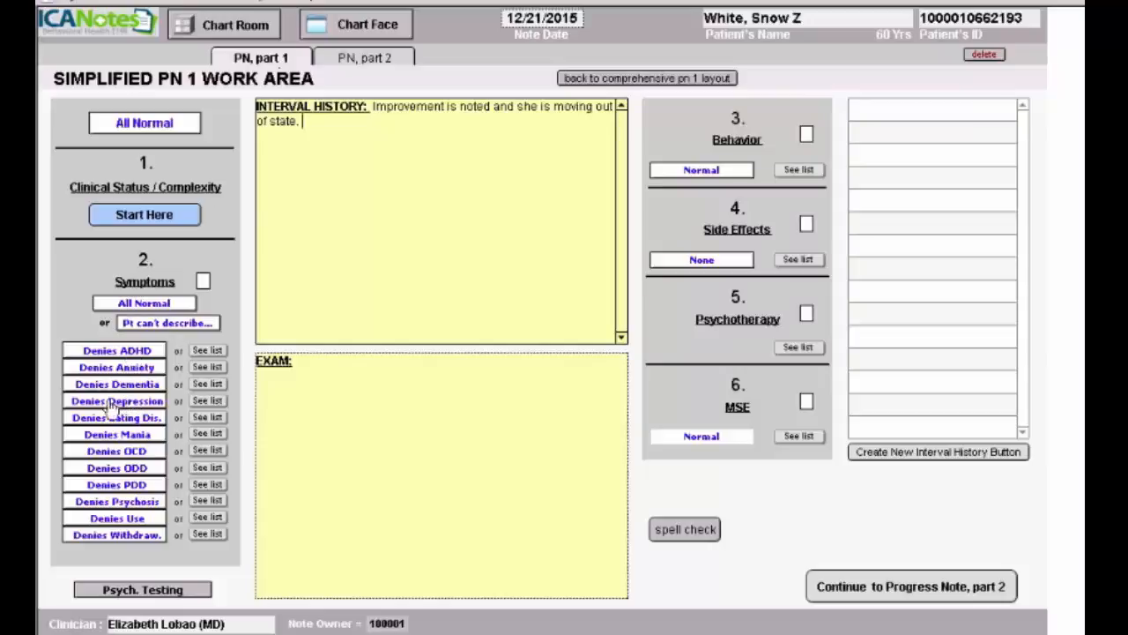
{"action": "left_click", "coordinate": [208, 401]}
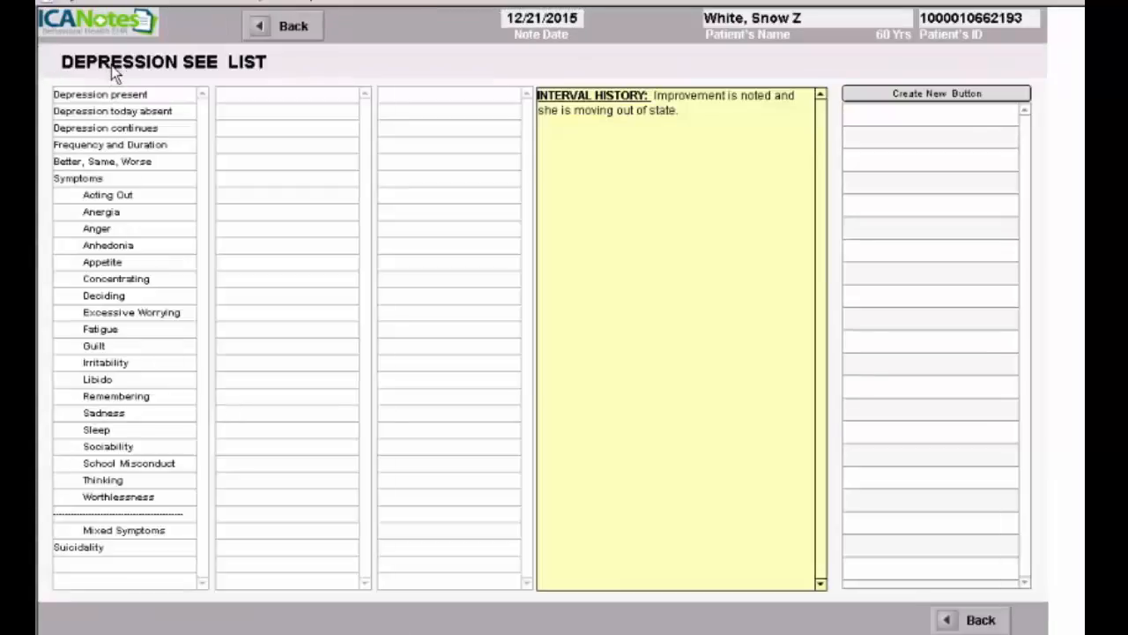
- Record that depression continues episodically, a few times a month, and is getting better
{"action": "left_click", "coordinate": [123, 131]}
{"action": "left_click", "coordinate": [119, 146]}
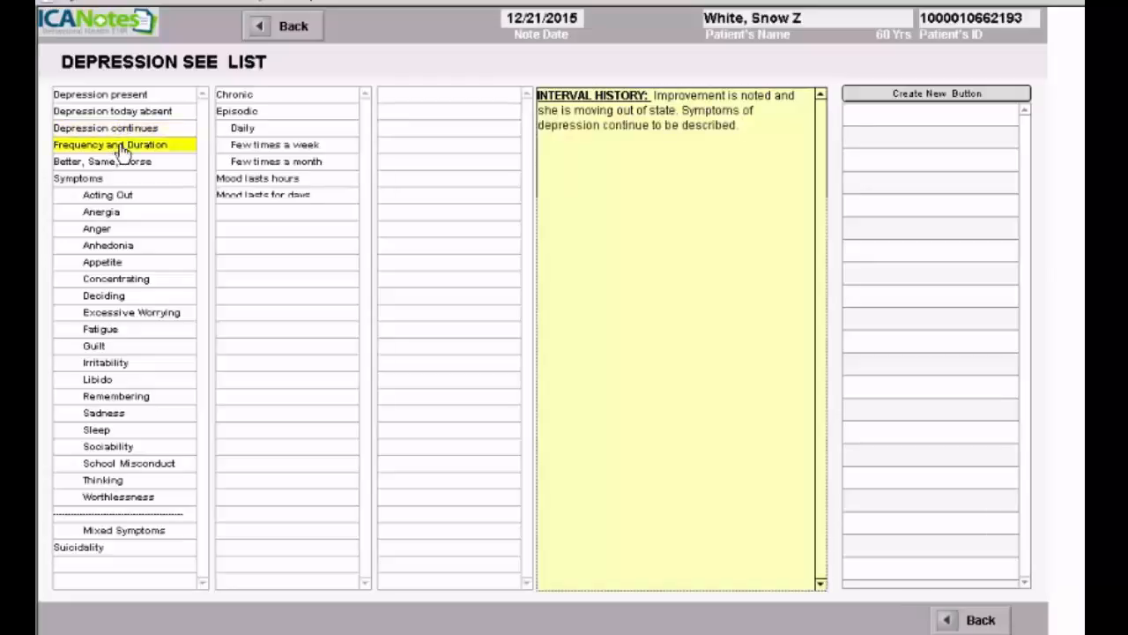
{"action": "left_click", "coordinate": [249, 117]}
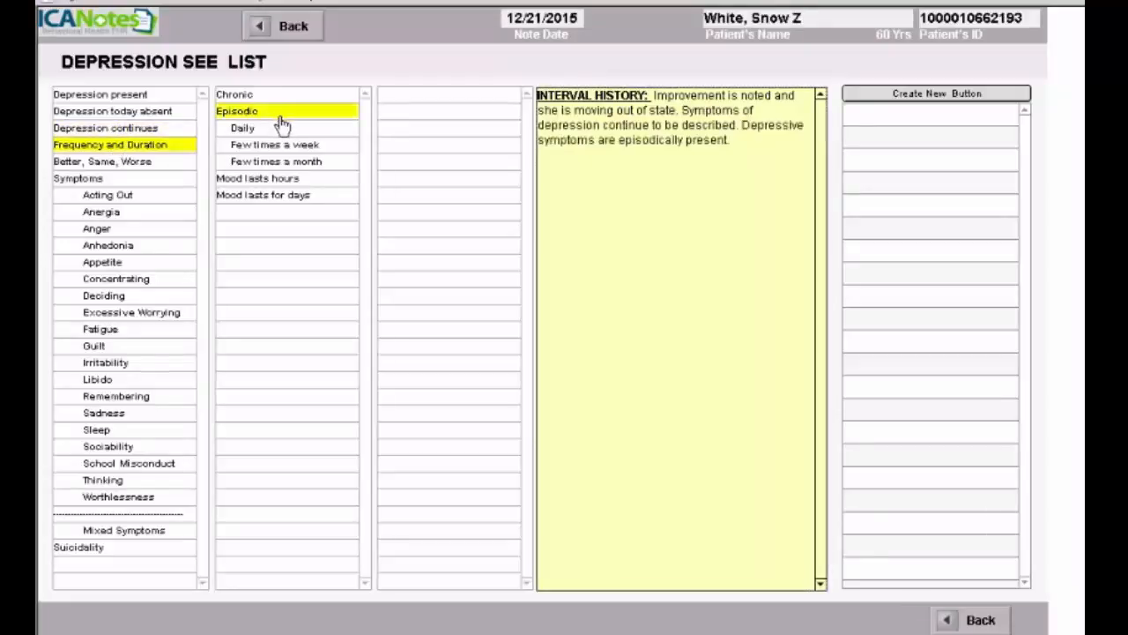
{"action": "left_click", "coordinate": [324, 162]}
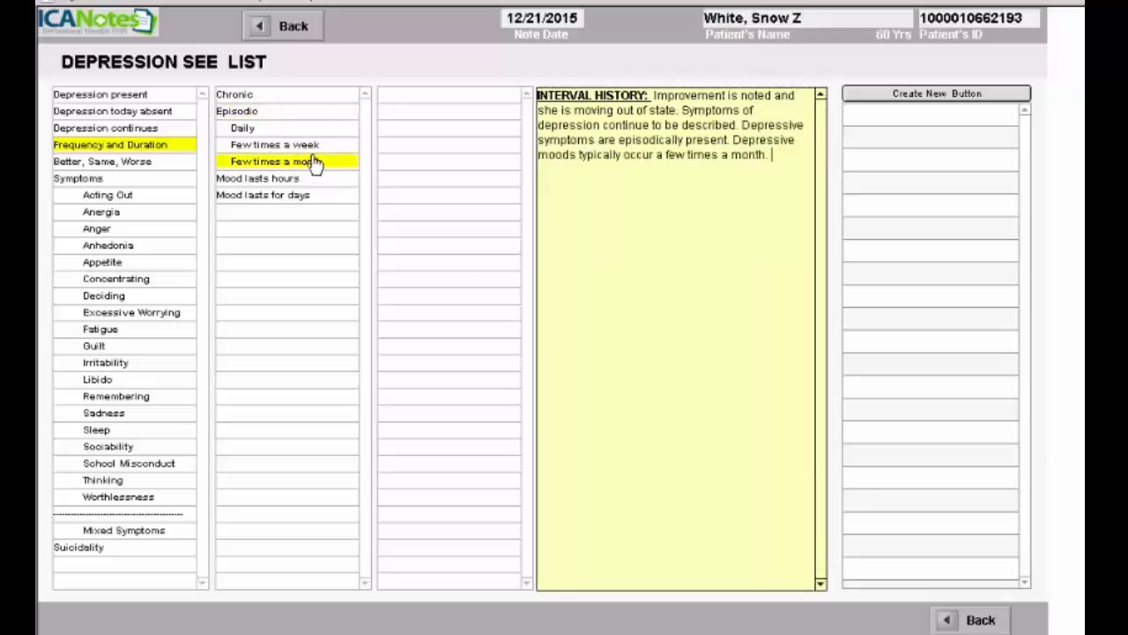
{"action": "left_click", "coordinate": [101, 161]}
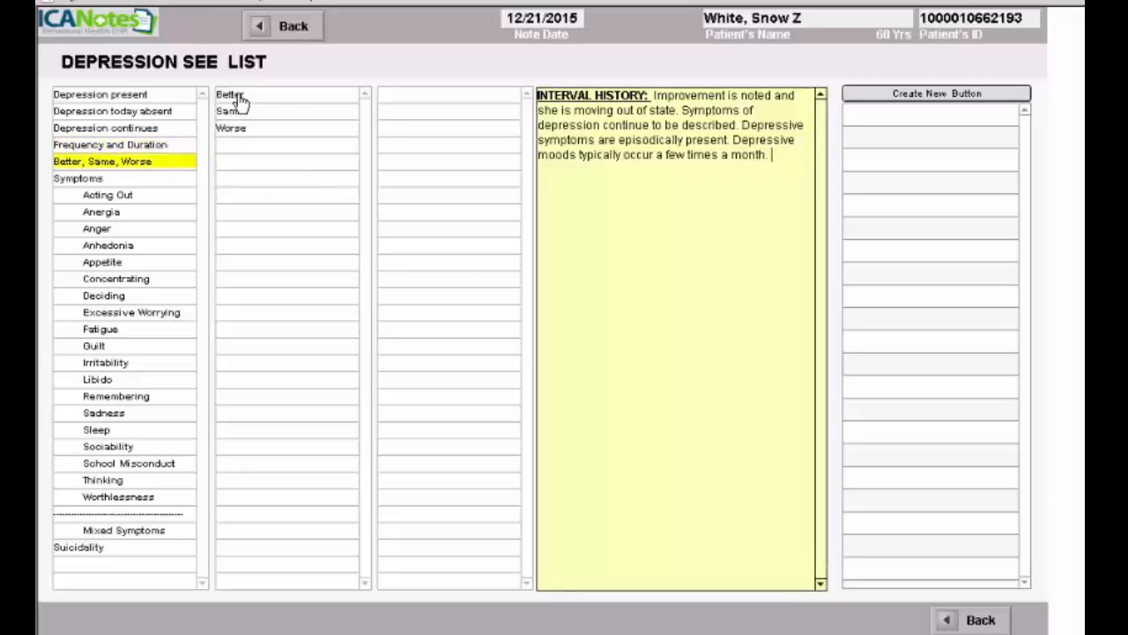
{"action": "left_click", "coordinate": [233, 95]}
- Describe individual symptom changes: lessened anergia, better concentration, and irritability
{"action": "left_click", "coordinate": [124, 179]}
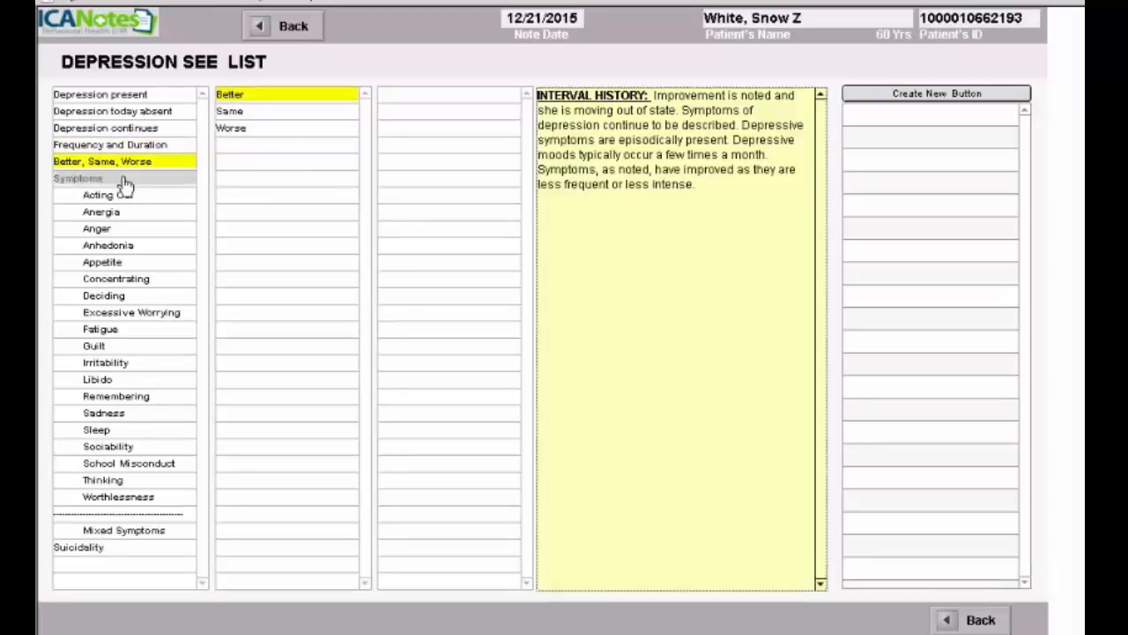
{"action": "left_click", "coordinate": [180, 210]}
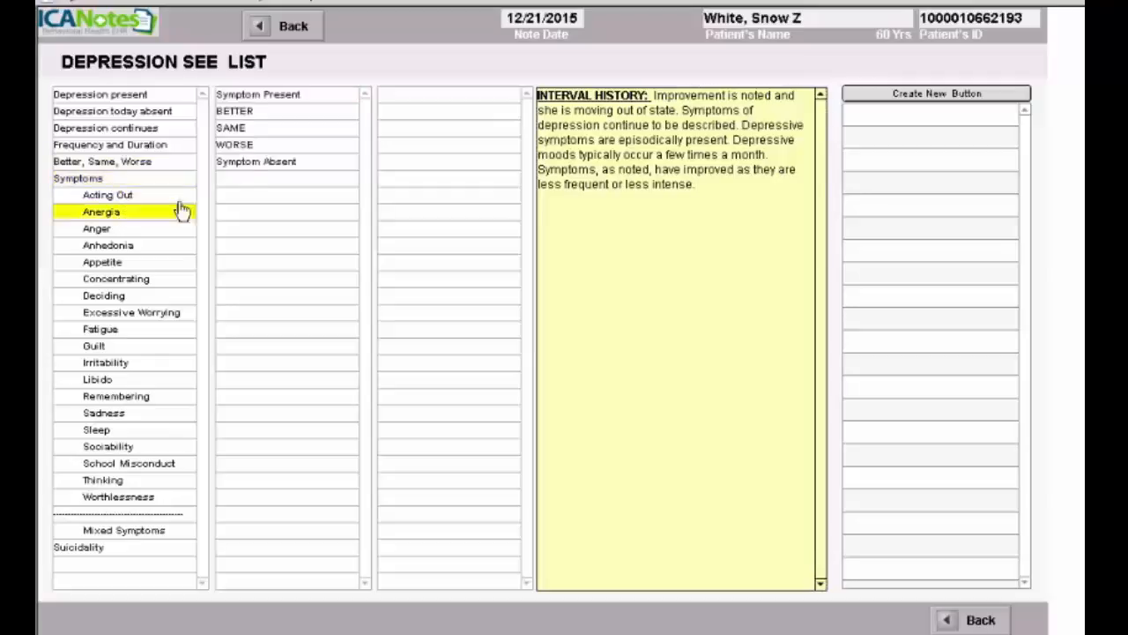
{"action": "left_click", "coordinate": [260, 112]}
{"action": "left_click", "coordinate": [156, 280]}
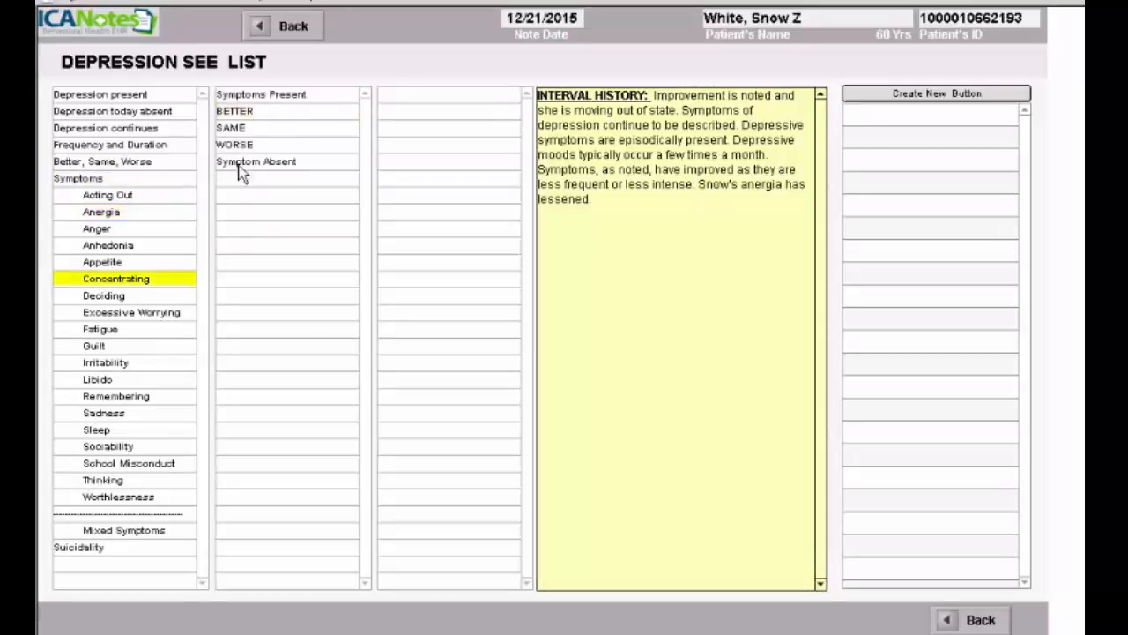
{"action": "left_click", "coordinate": [233, 112]}
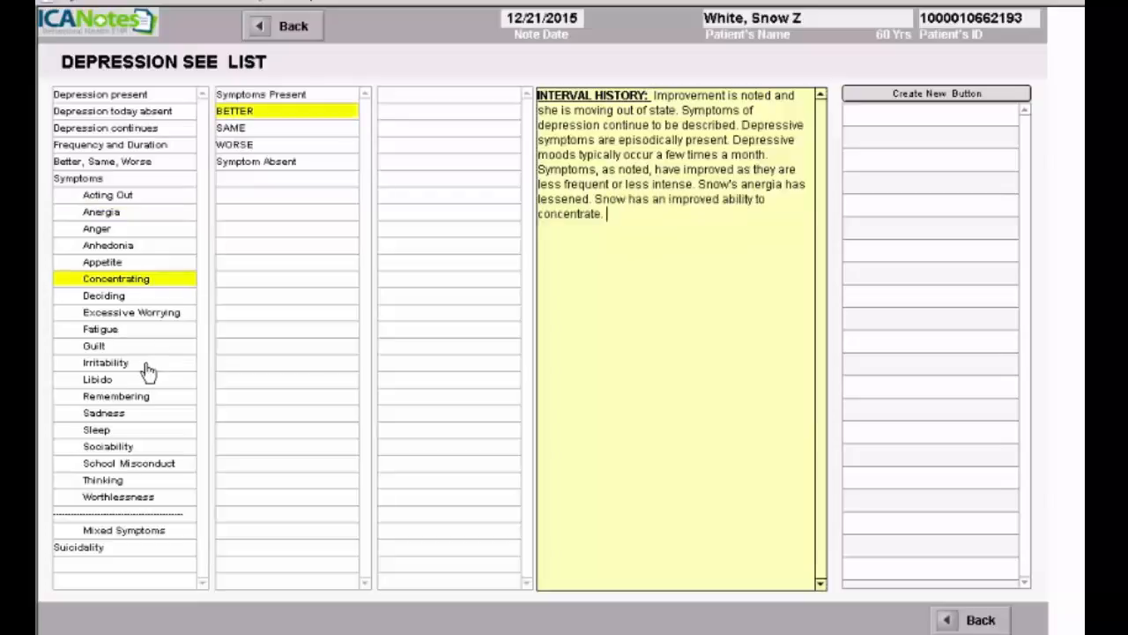
{"action": "left_click", "coordinate": [167, 361]}
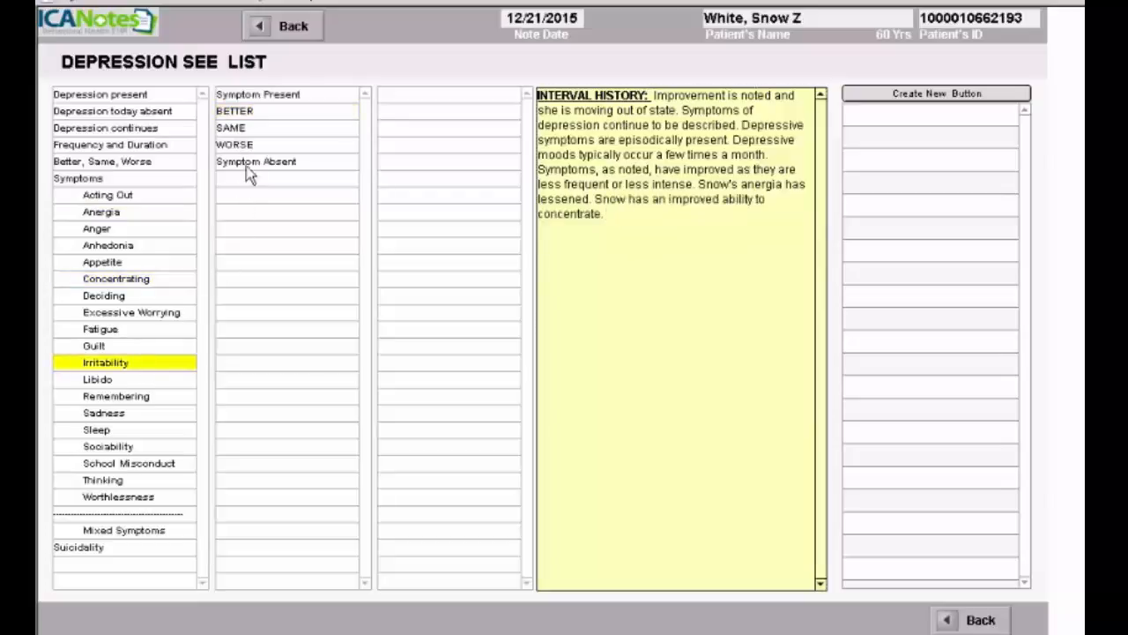
{"action": "left_click", "coordinate": [246, 115]}
- Note that she is not suicidal with a convincing denial, then return to the work area
{"action": "left_click", "coordinate": [154, 548]}
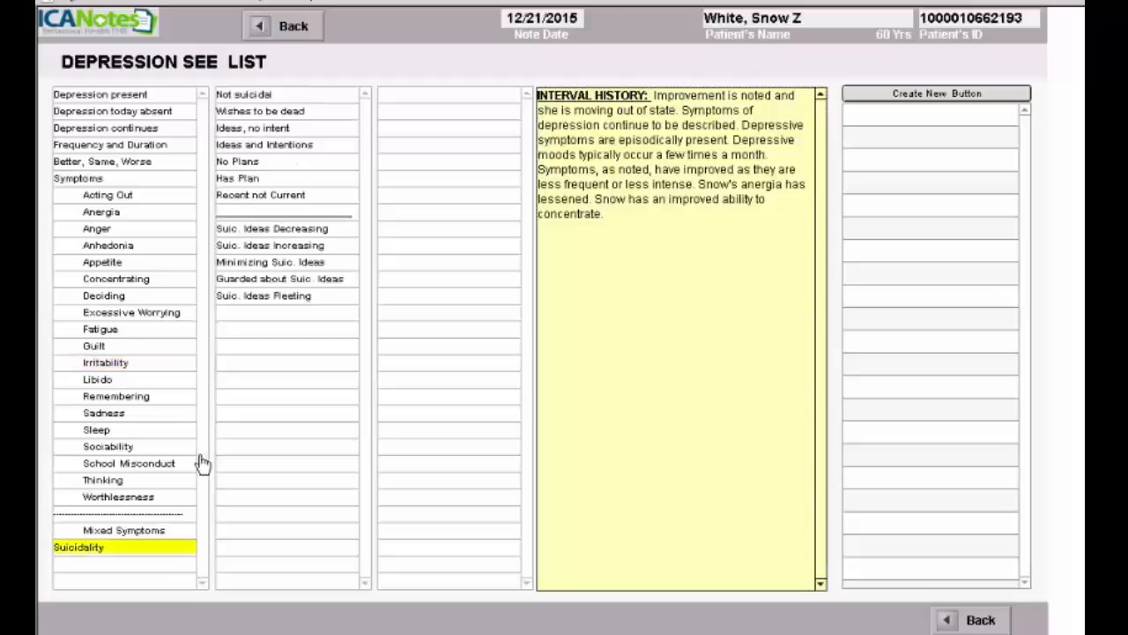
{"action": "left_click", "coordinate": [258, 96]}
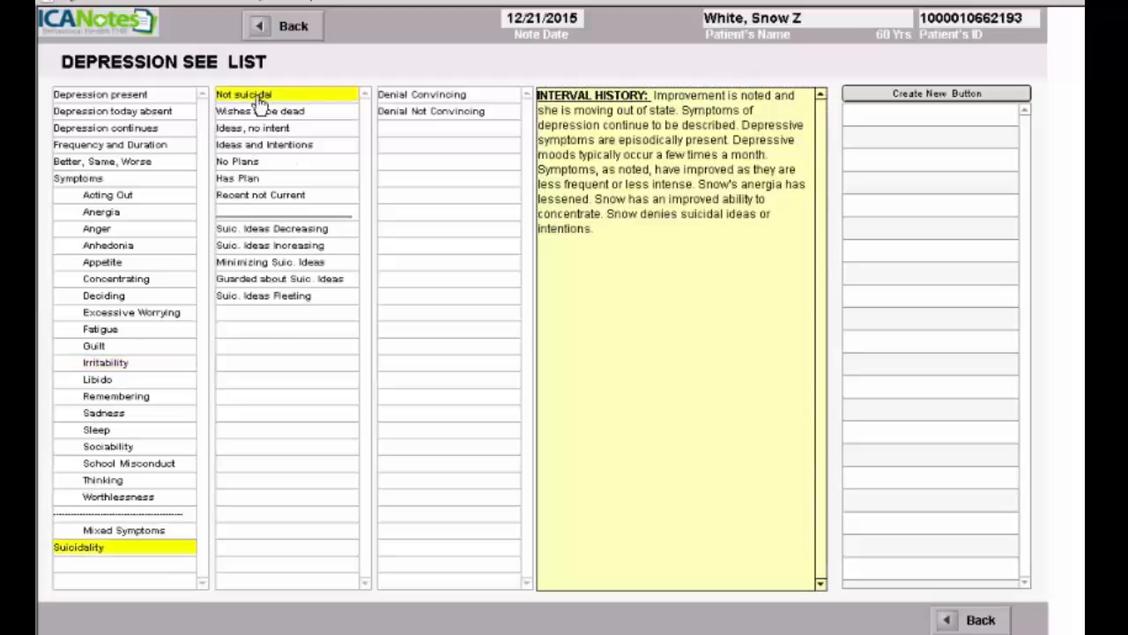
{"action": "left_click", "coordinate": [451, 99]}
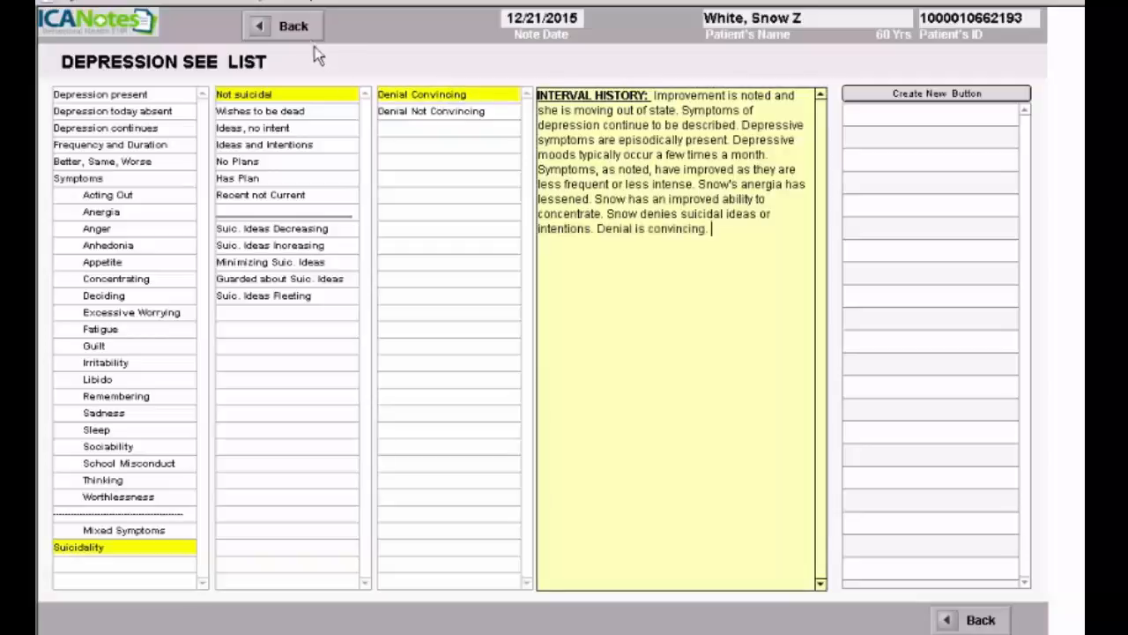
{"action": "left_click", "coordinate": [295, 28]}
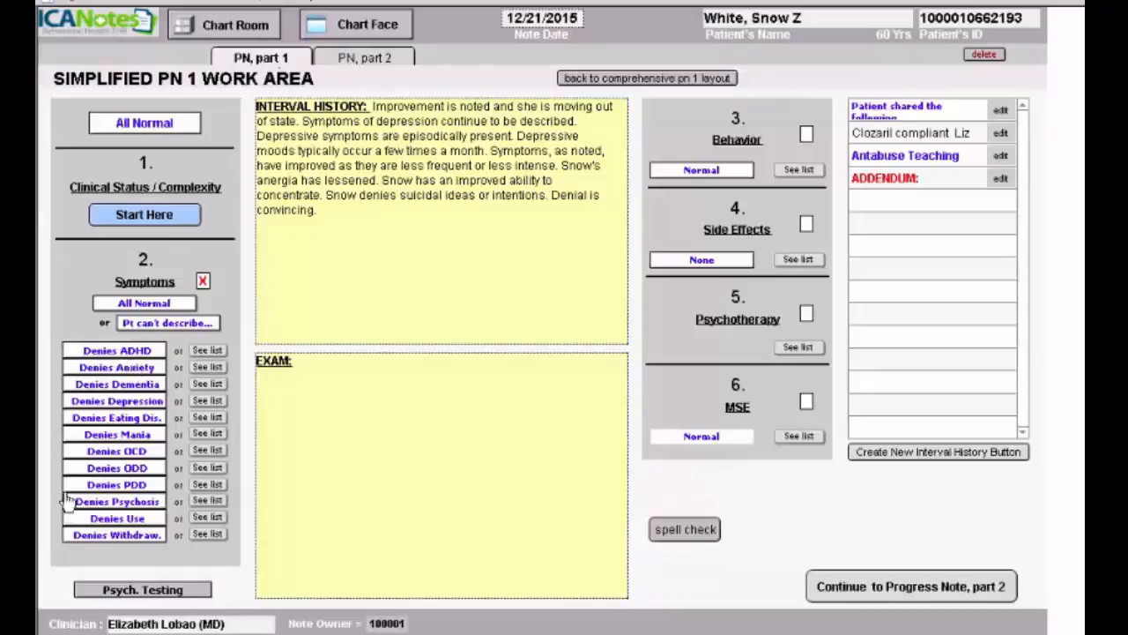
- Add a symptom review stating no anxiety and a convincing denial of eating-disorder signs
{"action": "left_click", "coordinate": [116, 369]}
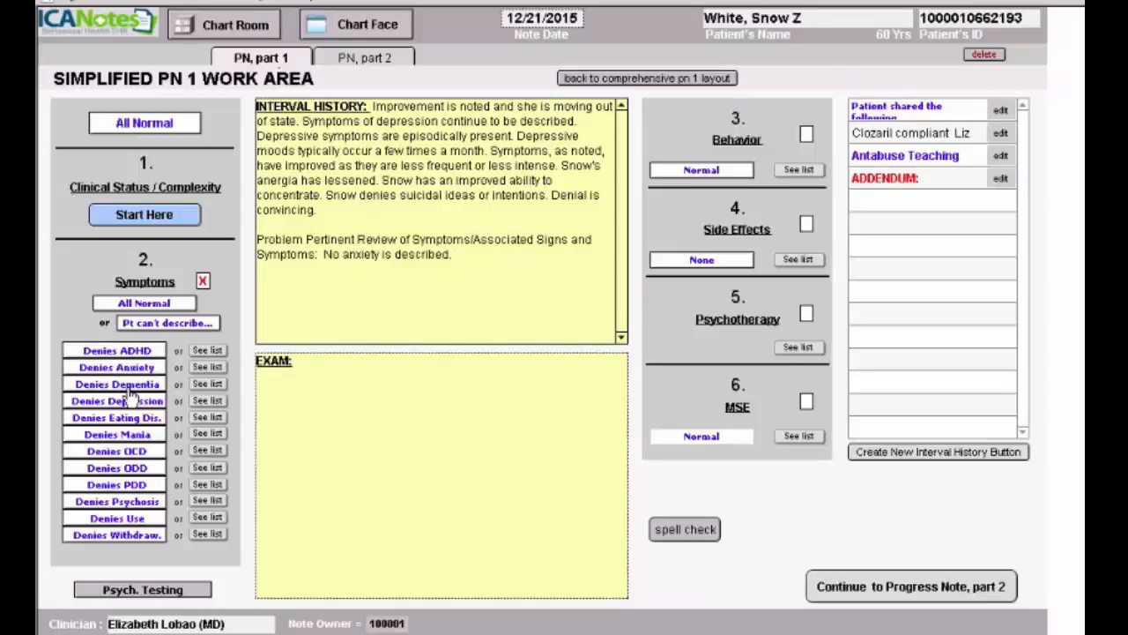
{"action": "left_click", "coordinate": [128, 419]}
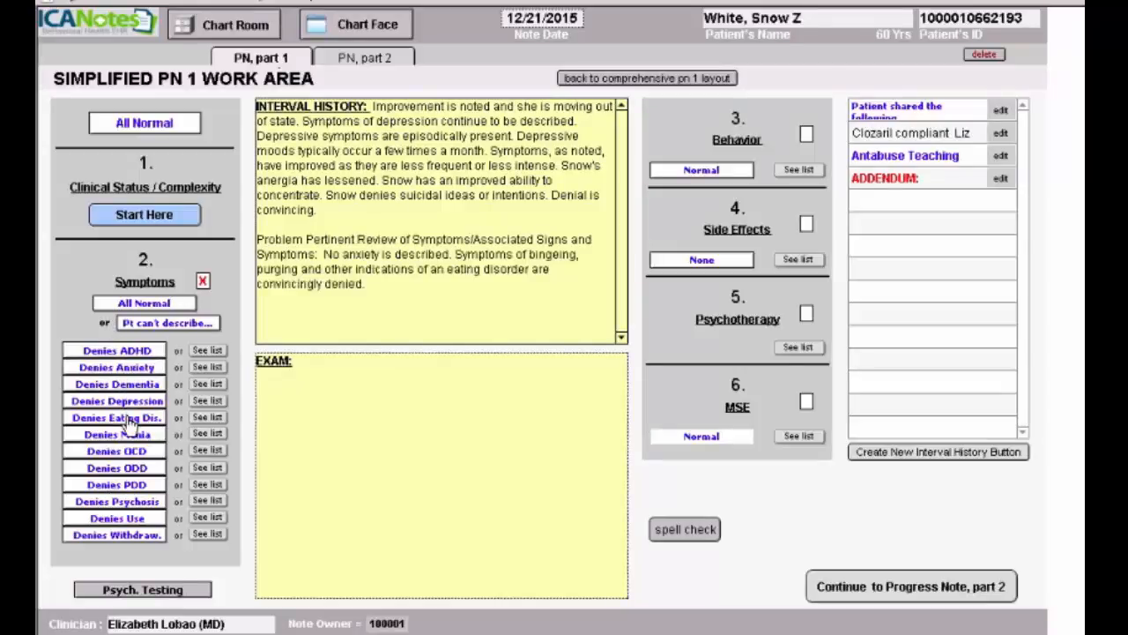
{"action": "left_click", "coordinate": [800, 170]}
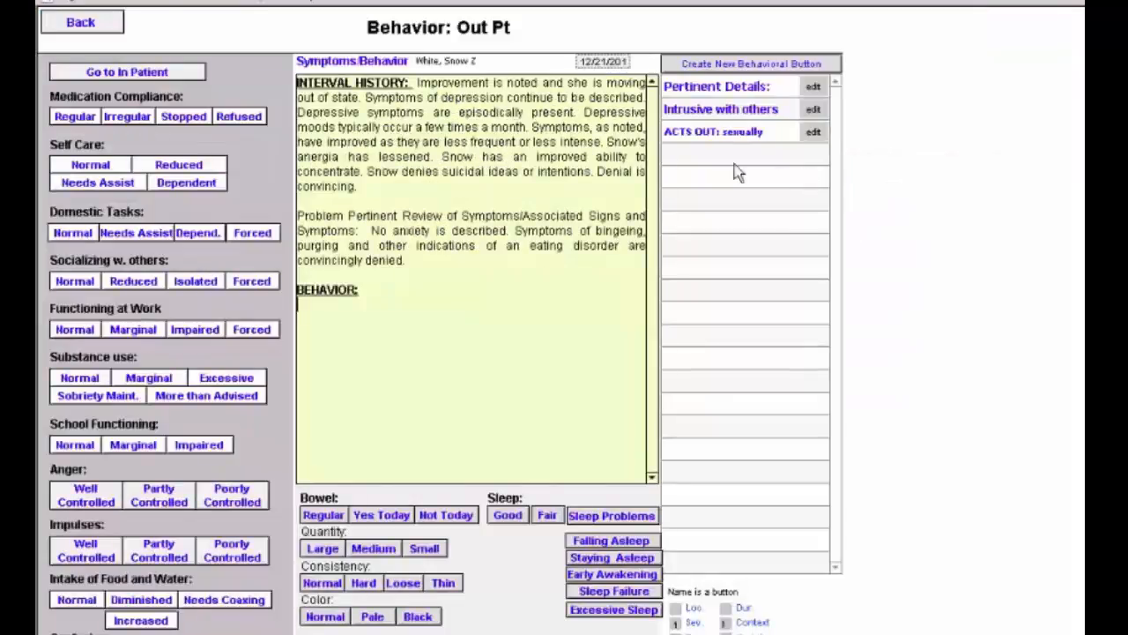
- Record regular medication compliance and no side effects in the Behavior section
{"action": "left_click", "coordinate": [85, 118]}
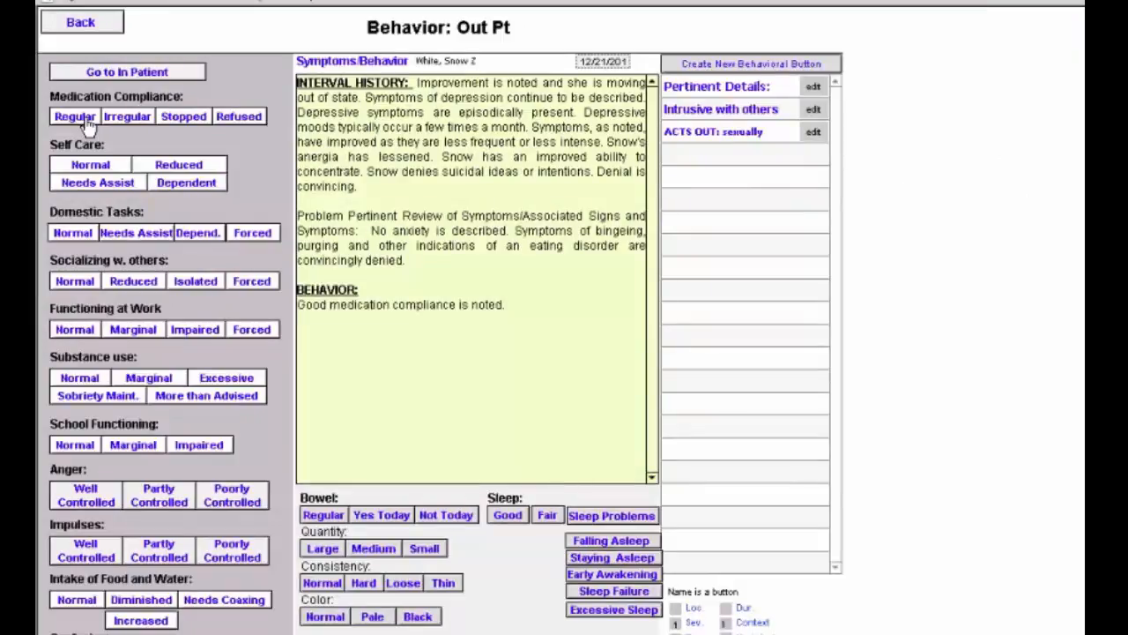
{"action": "left_click", "coordinate": [91, 31]}
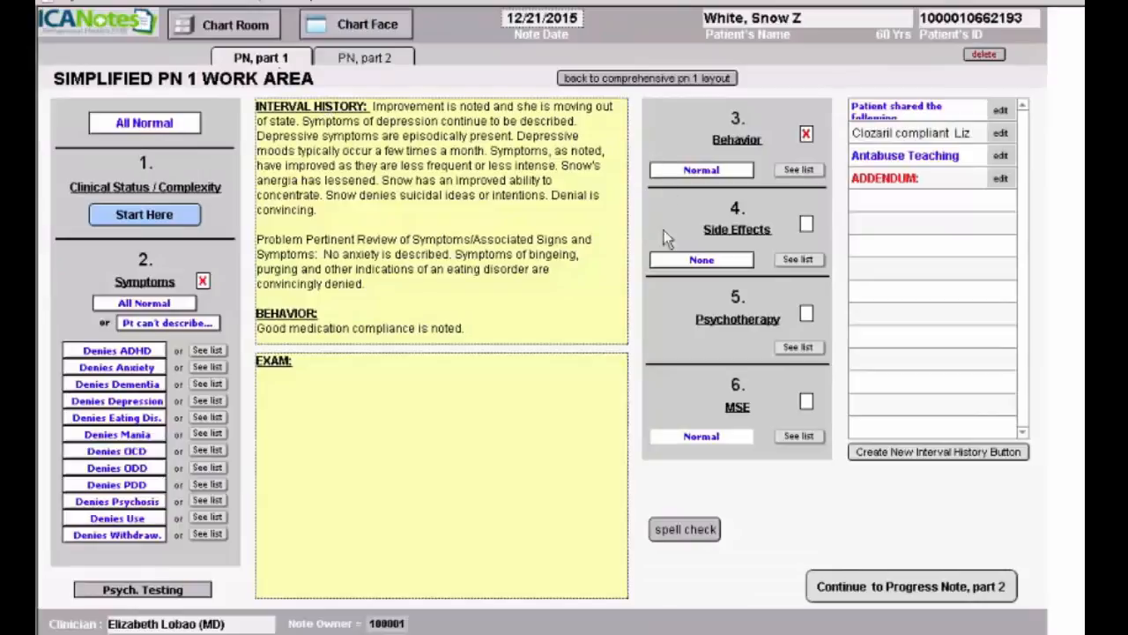
{"action": "left_click", "coordinate": [702, 261]}
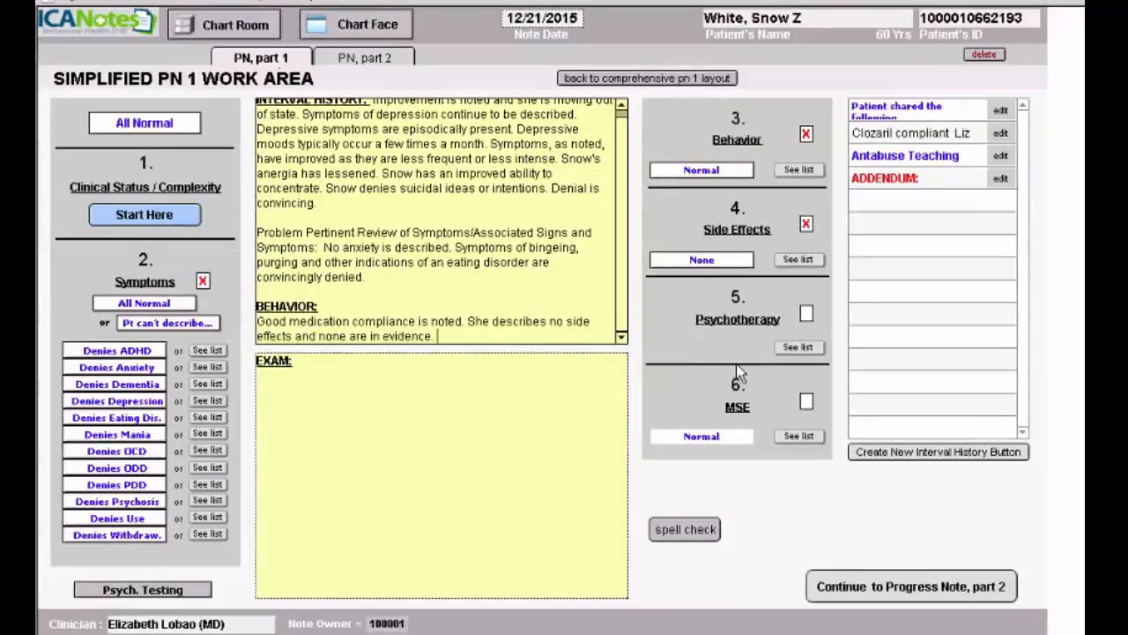
{"action": "left_click", "coordinate": [799, 438]}
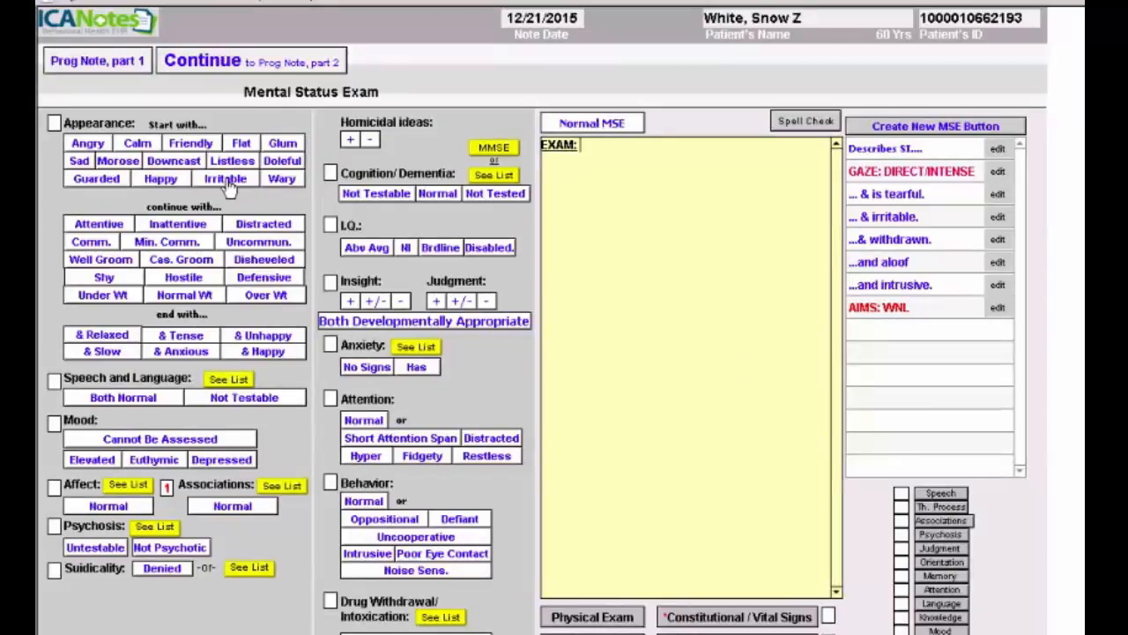
- Record a calm, friendly, communicative, relaxed appearance, normal speech, euthymic mood, normal affect, no psychosis
{"action": "left_click", "coordinate": [138, 145]}
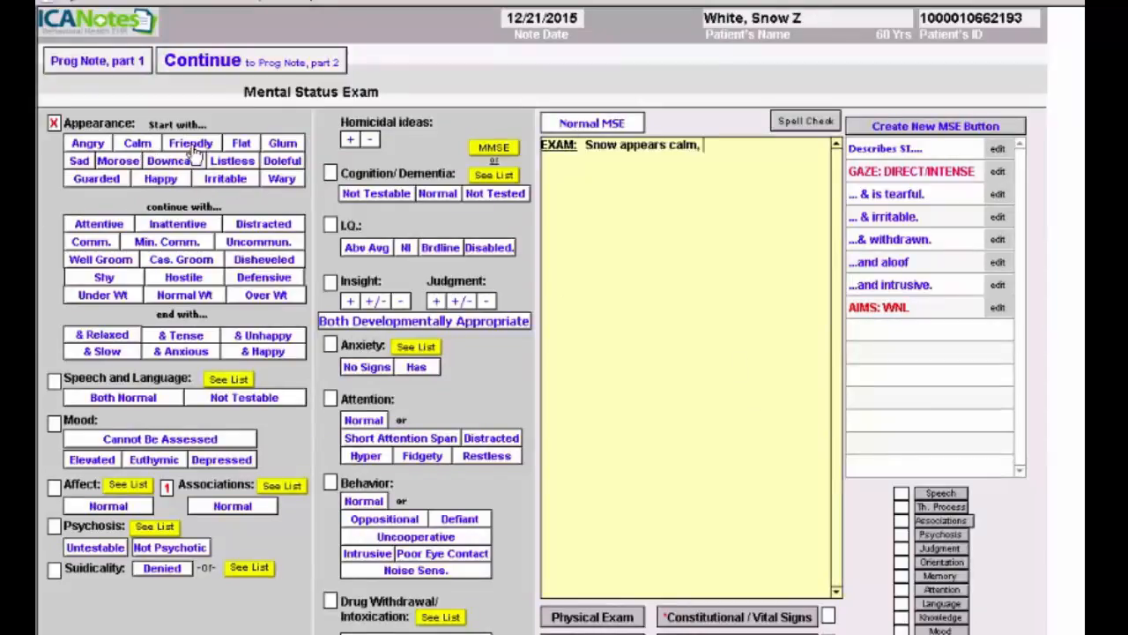
{"action": "left_click", "coordinate": [191, 145]}
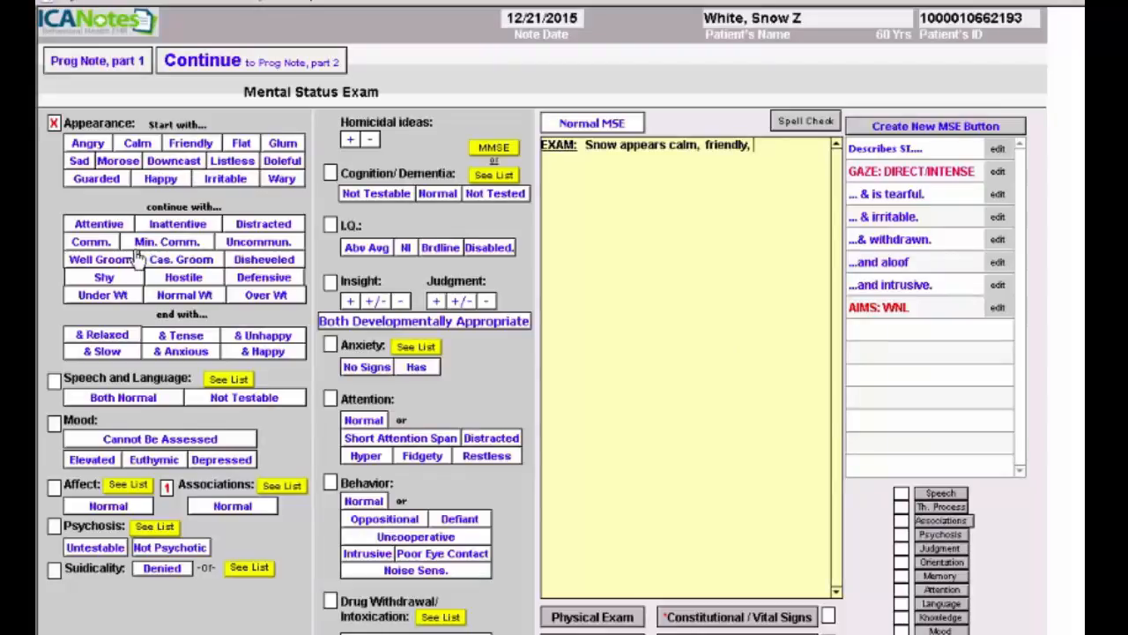
{"action": "left_click", "coordinate": [102, 246]}
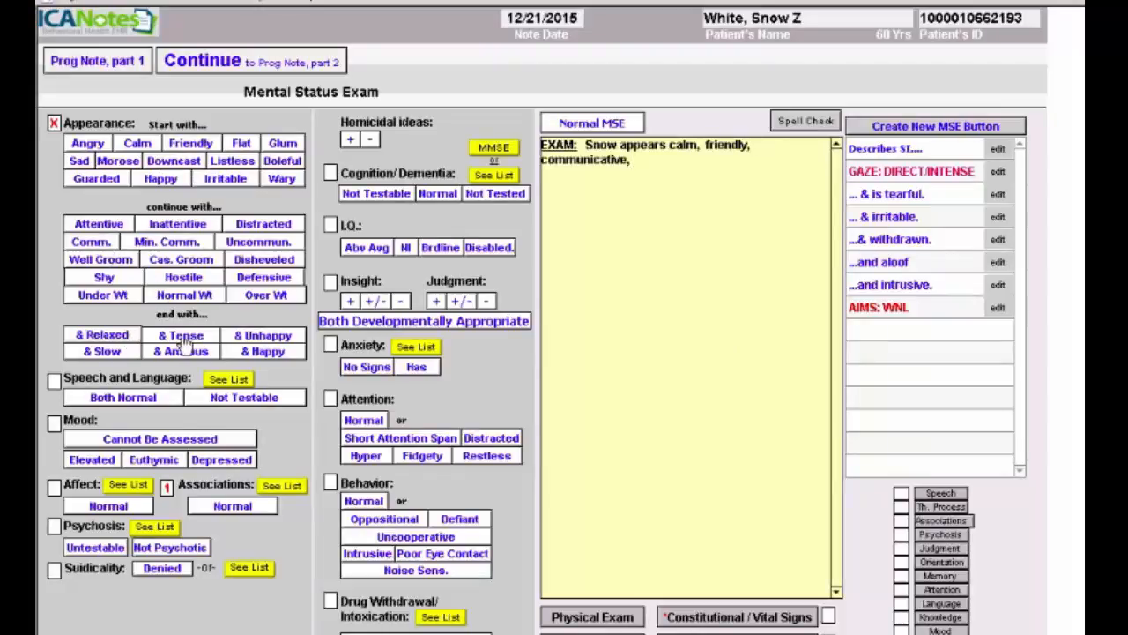
{"action": "left_click", "coordinate": [101, 335]}
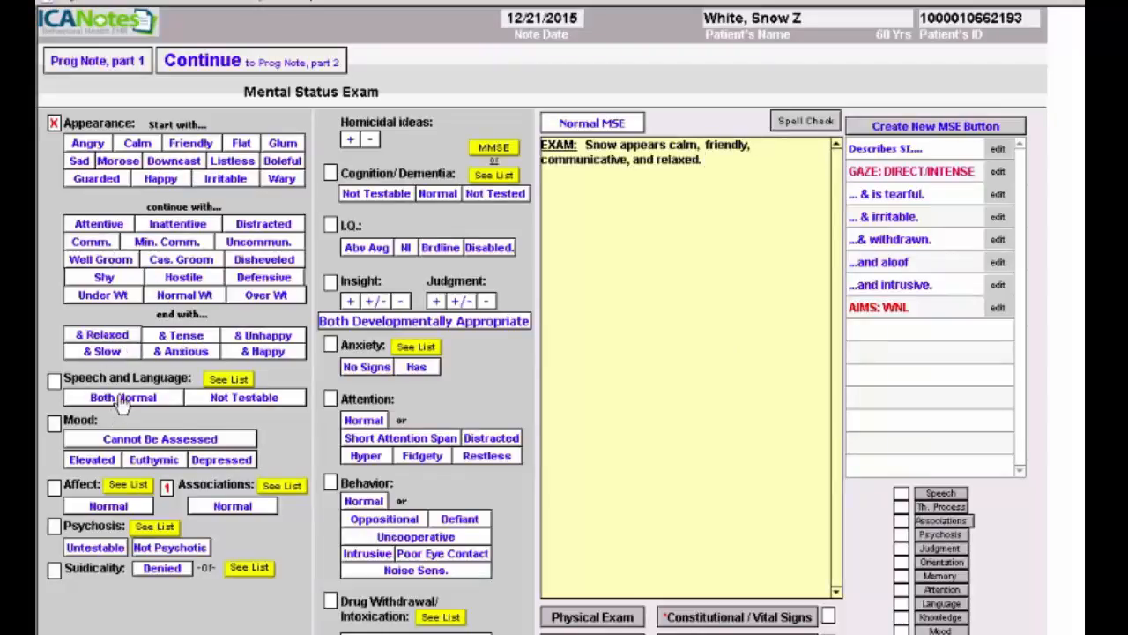
{"action": "left_click", "coordinate": [123, 398]}
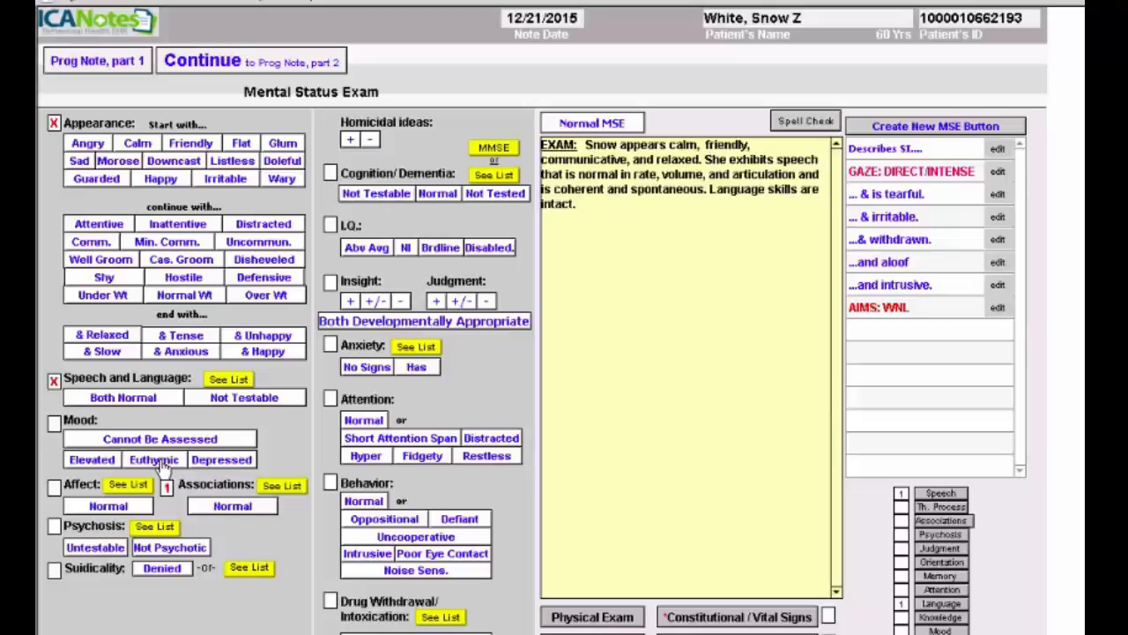
{"action": "left_click", "coordinate": [160, 461]}
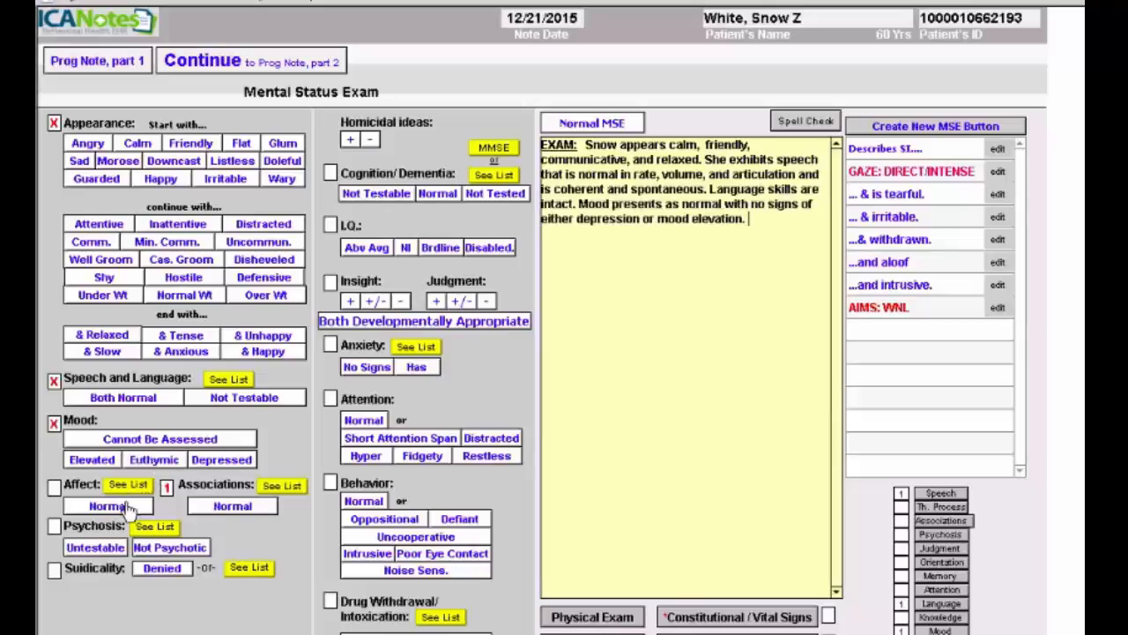
{"action": "left_click", "coordinate": [128, 508]}
{"action": "left_click", "coordinate": [163, 547]}
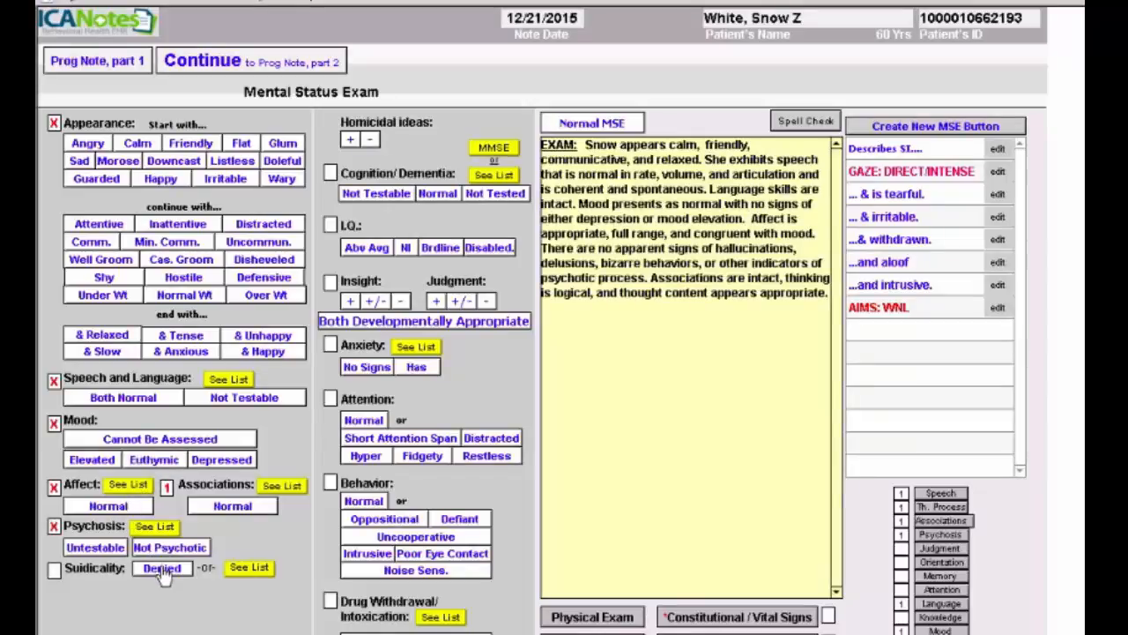
- Record denied suicidal and homicidal ideas, normal cognition and IQ, good insight and judgment, no anxiety or attention problems
{"action": "left_click", "coordinate": [162, 568]}
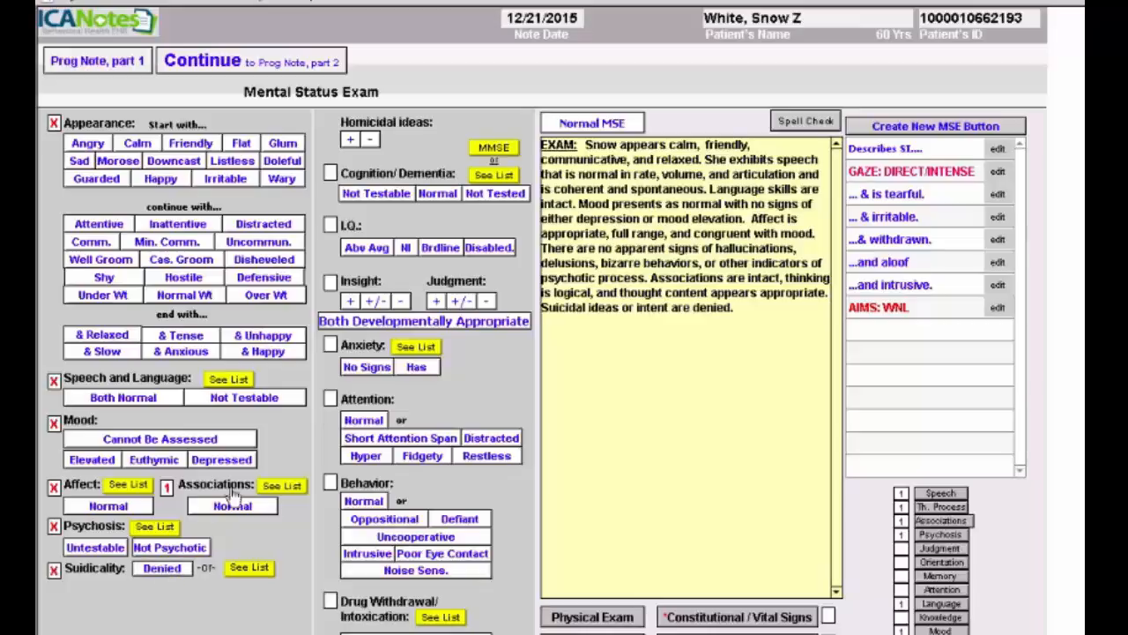
{"action": "left_click", "coordinate": [370, 139]}
{"action": "left_click", "coordinate": [436, 194]}
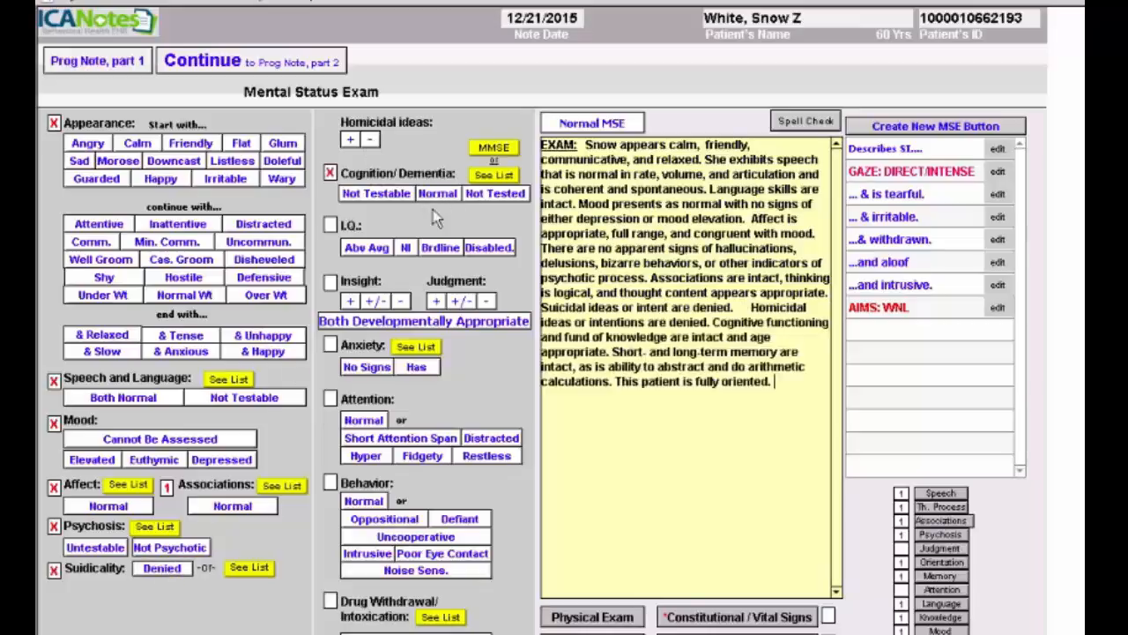
{"action": "left_click", "coordinate": [407, 250]}
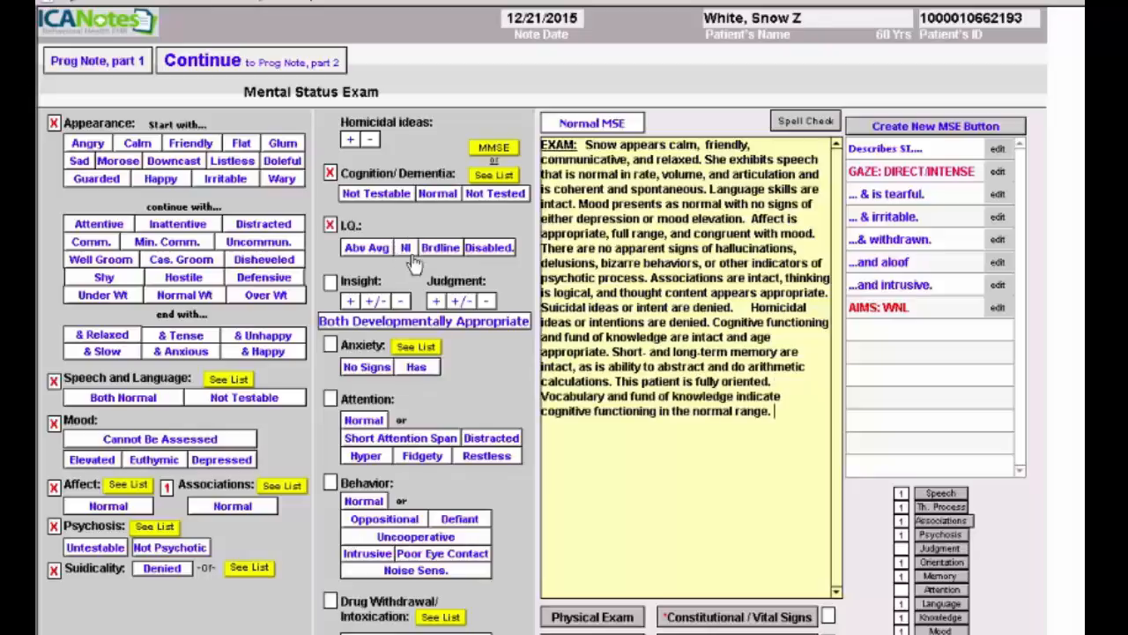
{"action": "left_click", "coordinate": [352, 302]}
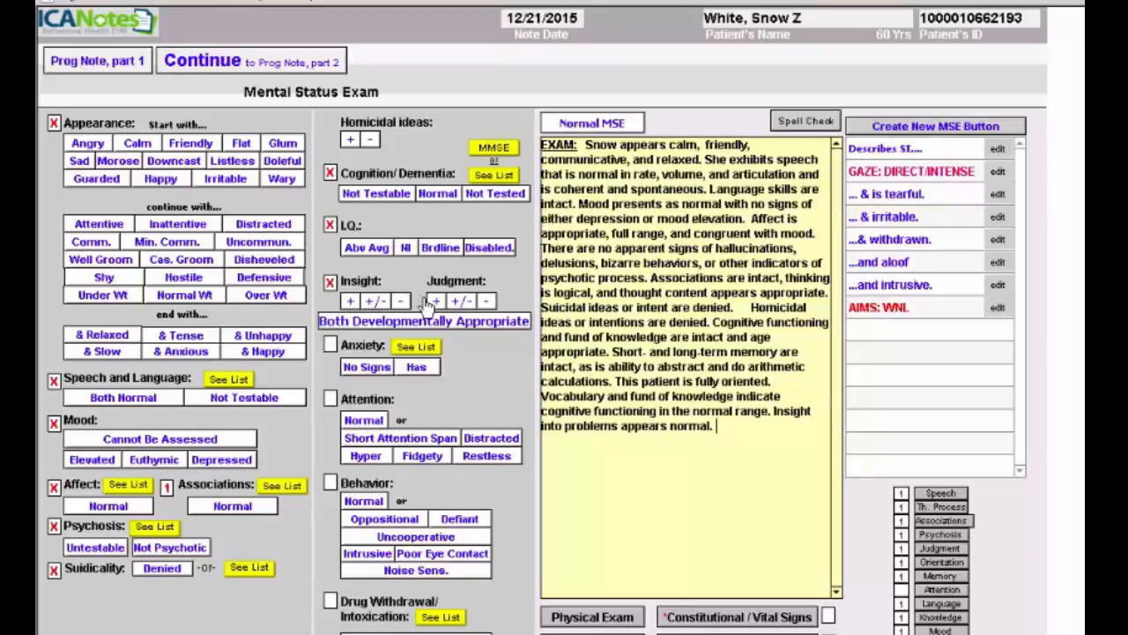
{"action": "left_click", "coordinate": [434, 302]}
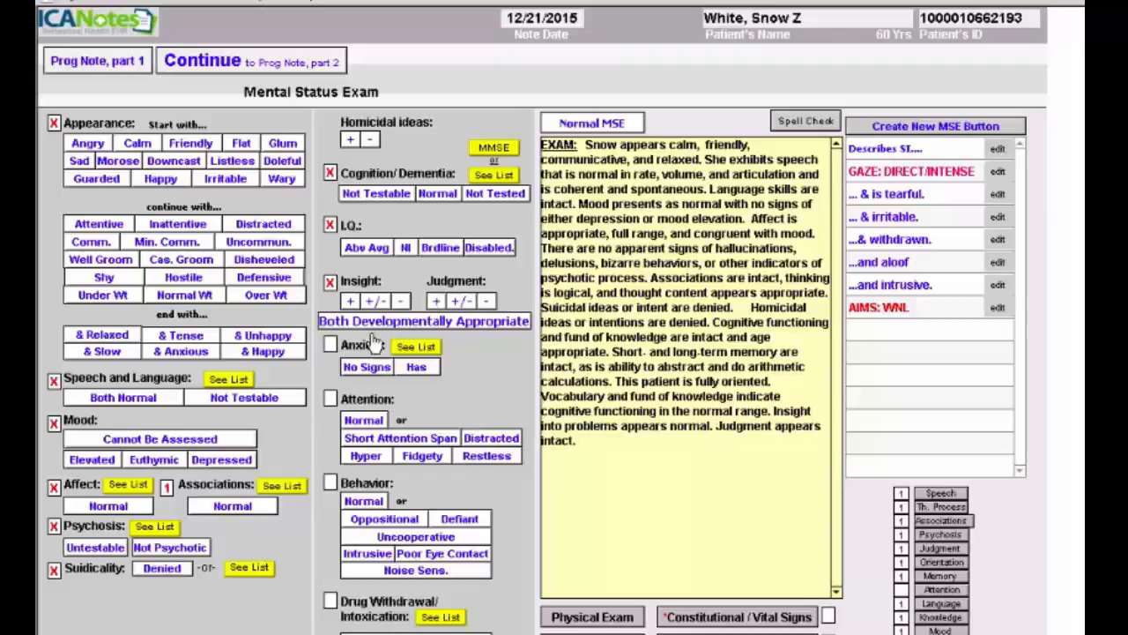
{"action": "left_click", "coordinate": [367, 366]}
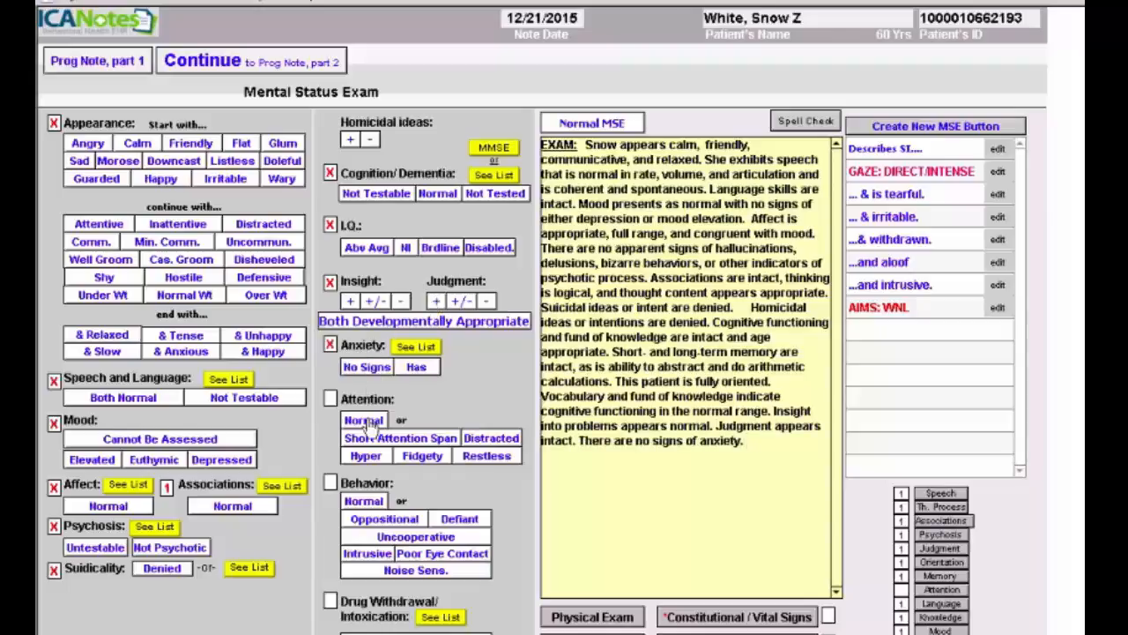
{"action": "left_click", "coordinate": [368, 423]}
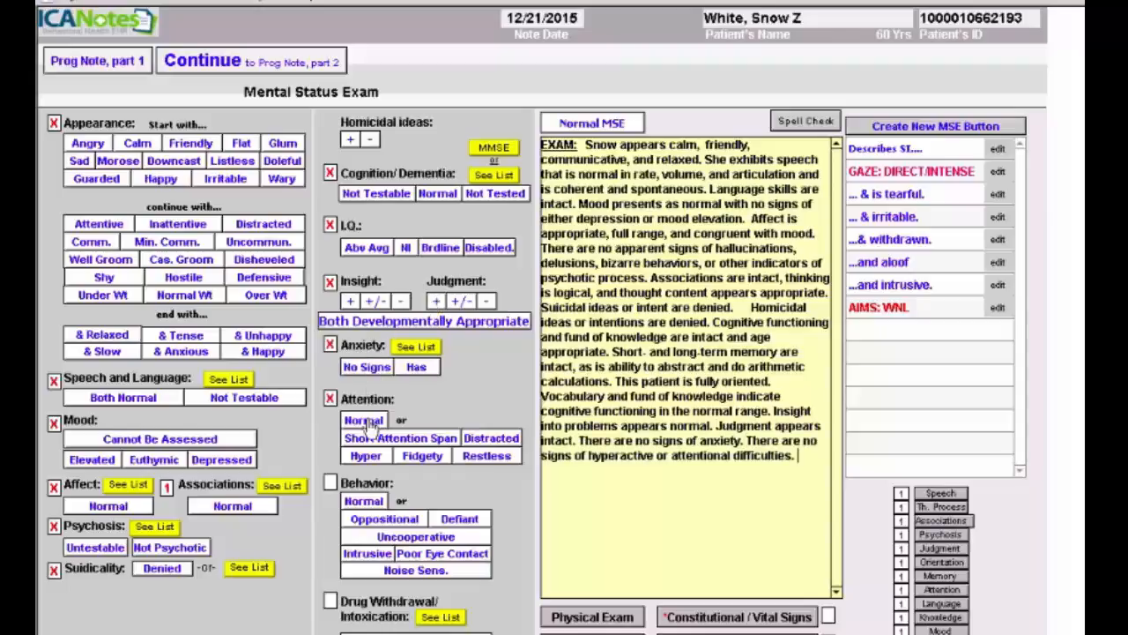
{"action": "left_click", "coordinate": [375, 501]}
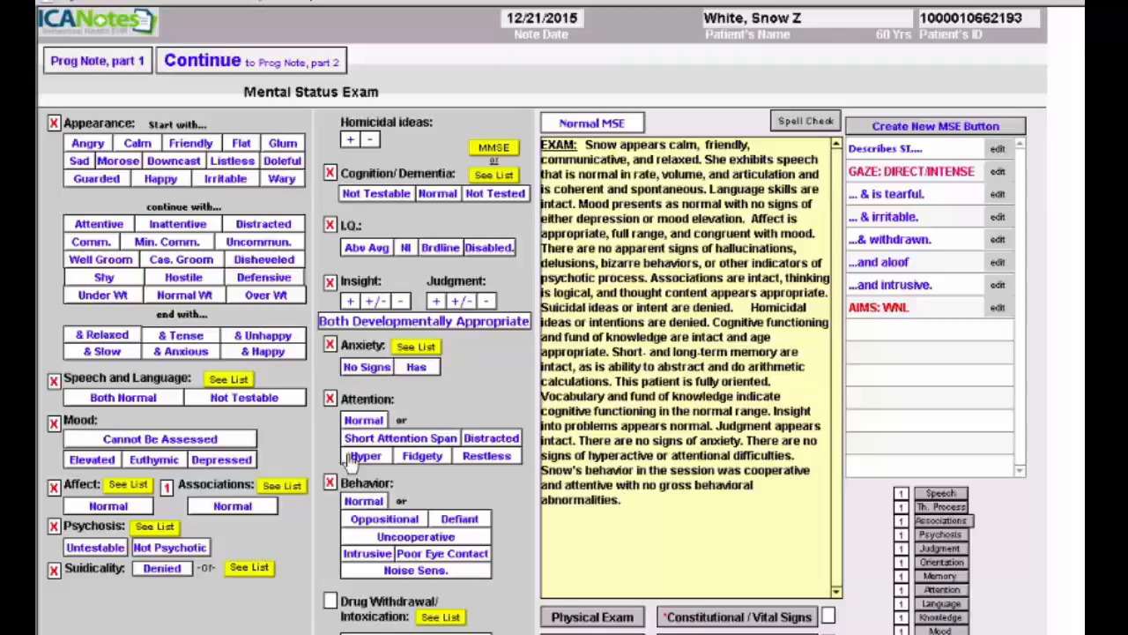
- Go to part 2 of the progress note and bring up the Medication Entry list
{"action": "left_click", "coordinate": [291, 63]}
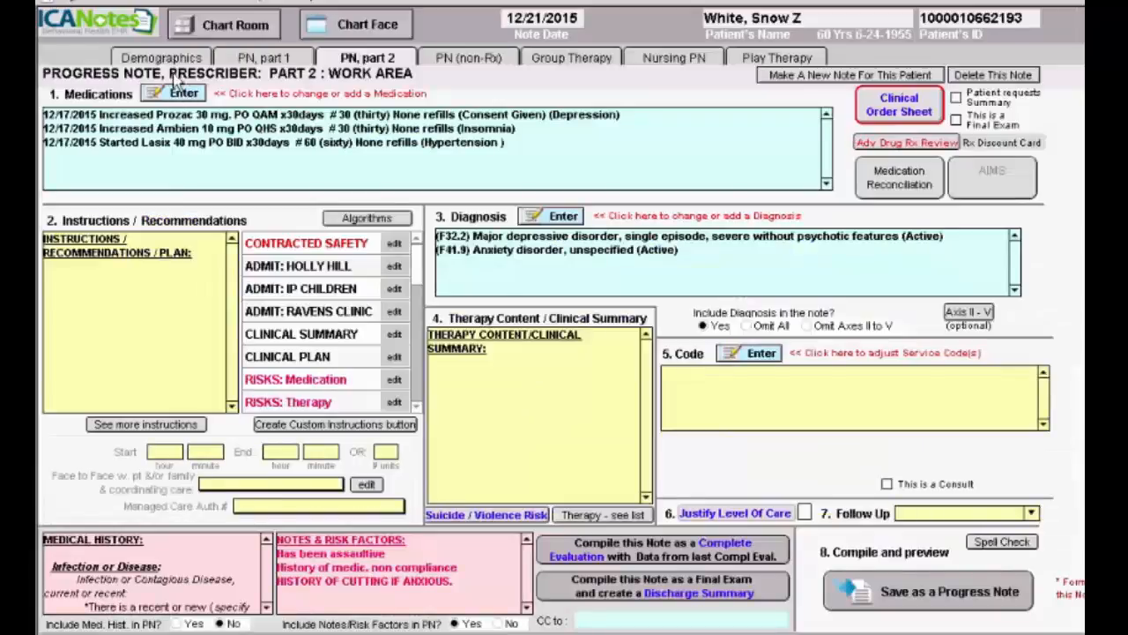
{"action": "left_click", "coordinate": [183, 94]}
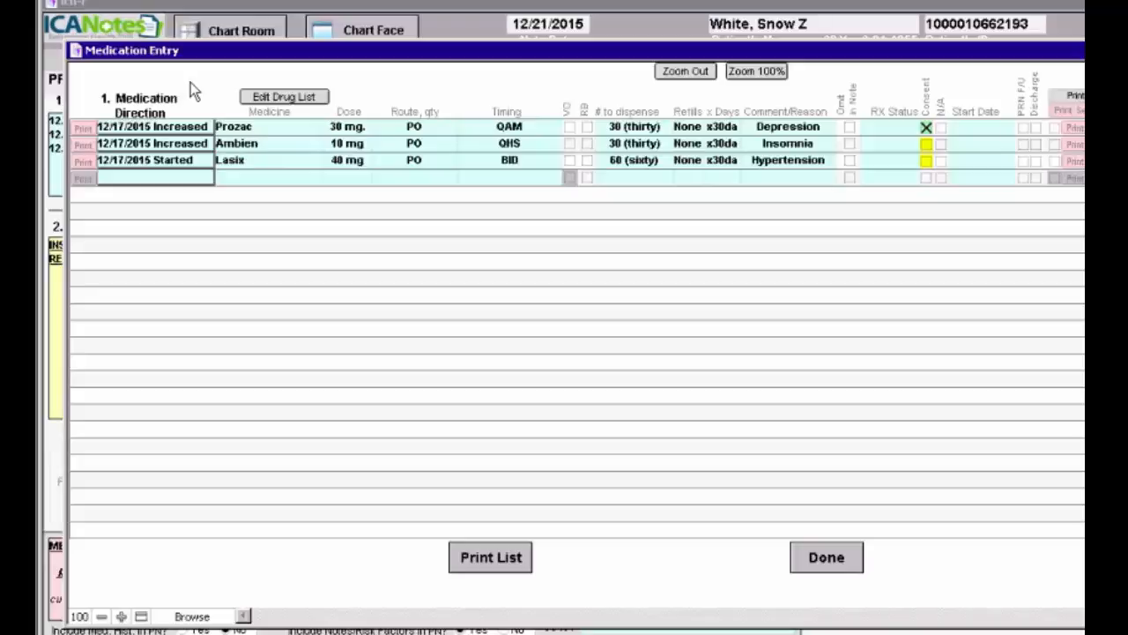
- Set Prozac to Increase at 40 mg PO, flag it as a discharge medication, and preview it
{"action": "left_click", "coordinate": [181, 129]}
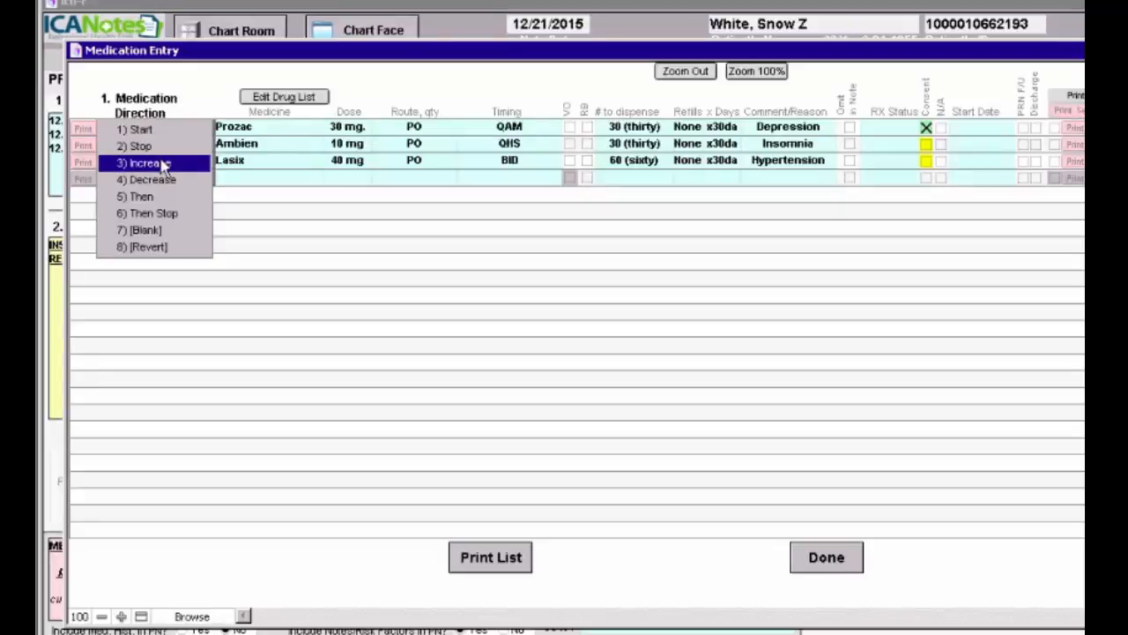
{"action": "left_click", "coordinate": [163, 165]}
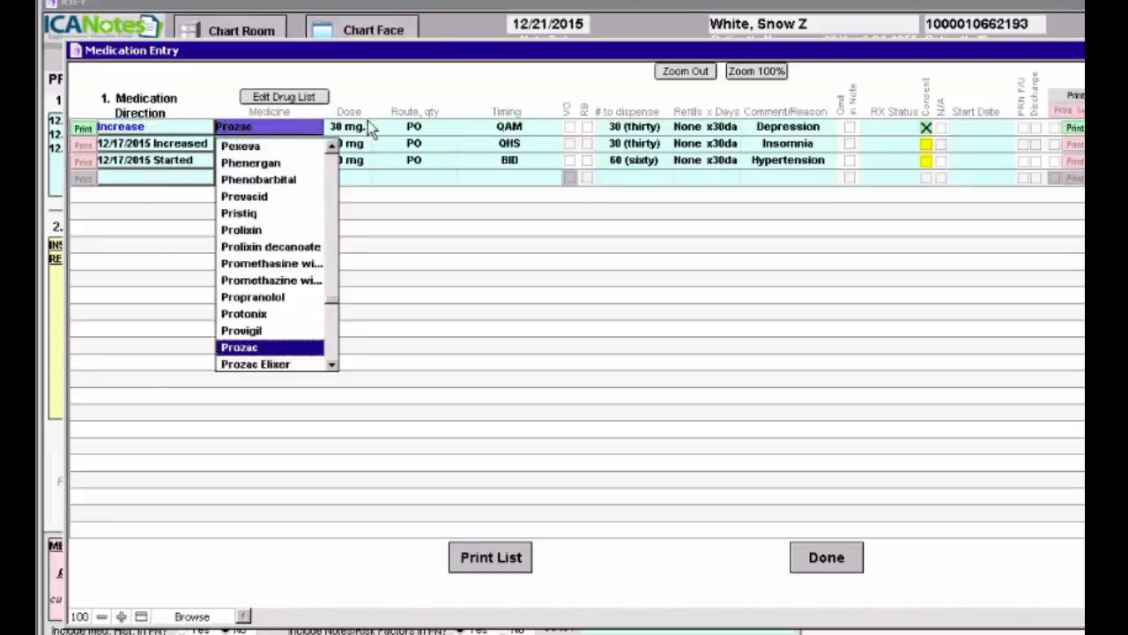
{"action": "left_click", "coordinate": [357, 129]}
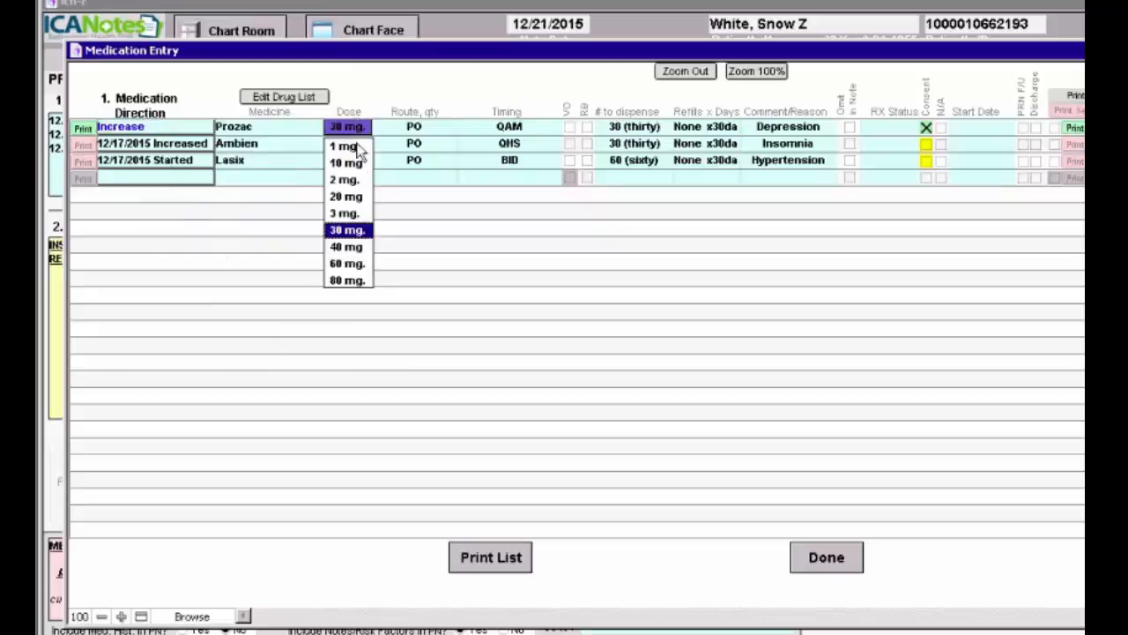
{"action": "left_click", "coordinate": [355, 247]}
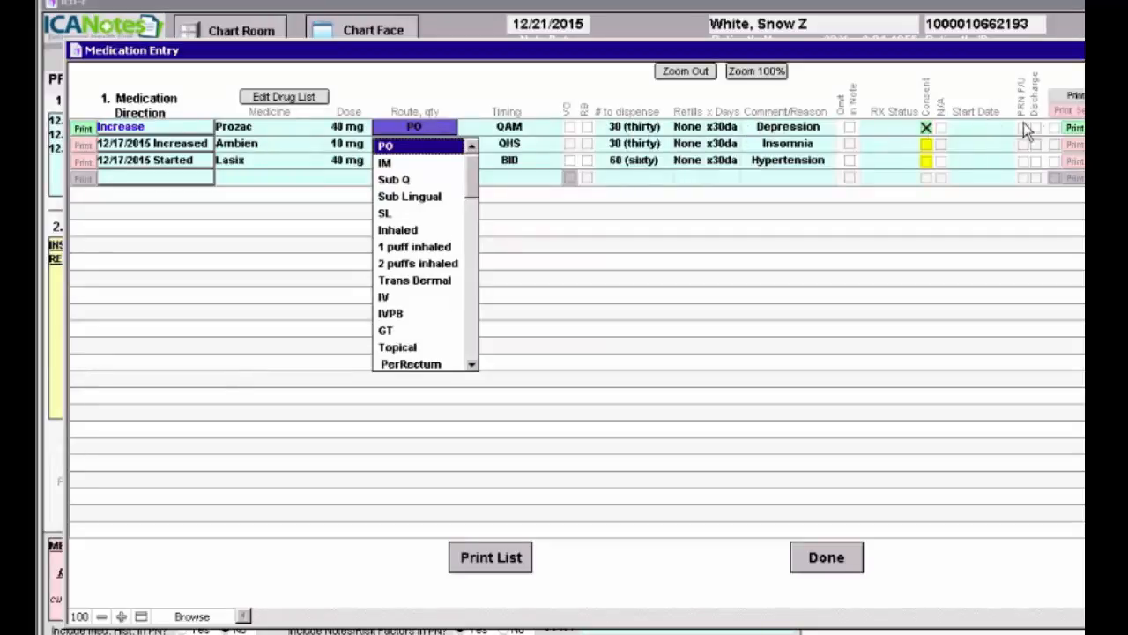
{"action": "left_click", "coordinate": [1013, 200]}
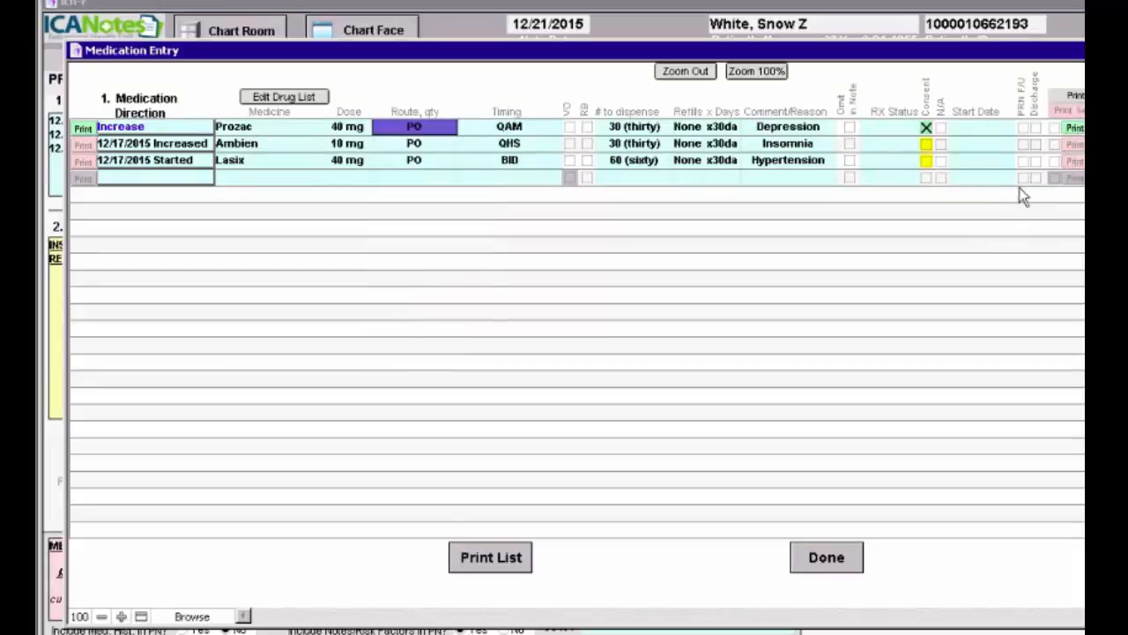
{"action": "left_click", "coordinate": [1036, 129]}
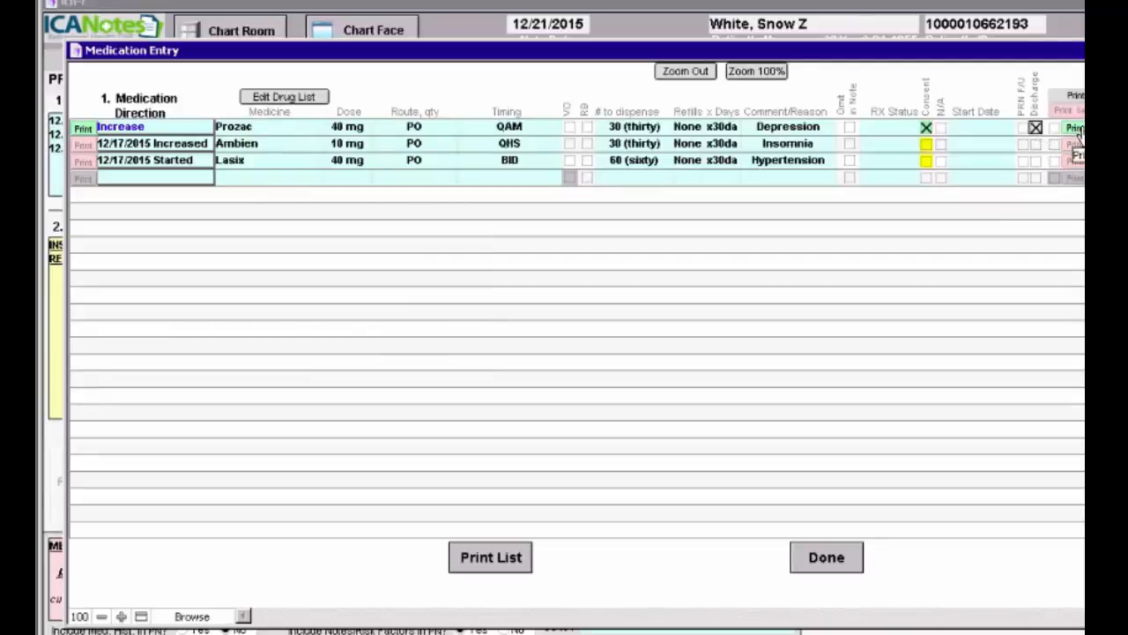
{"action": "left_click", "coordinate": [1080, 131]}
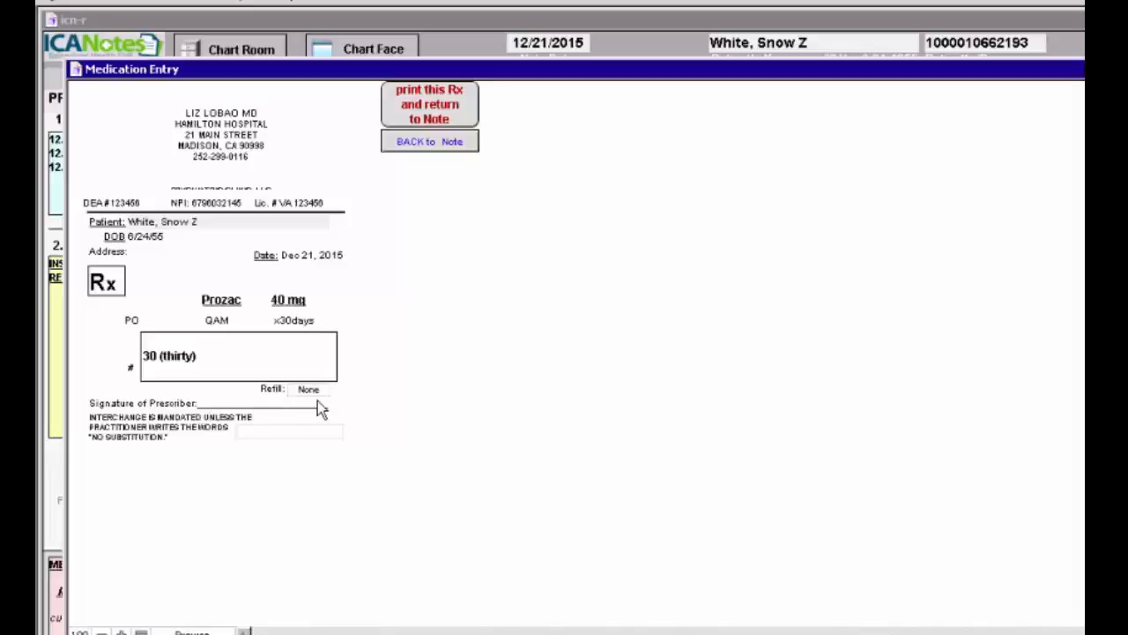
{"action": "left_click", "coordinate": [435, 141]}
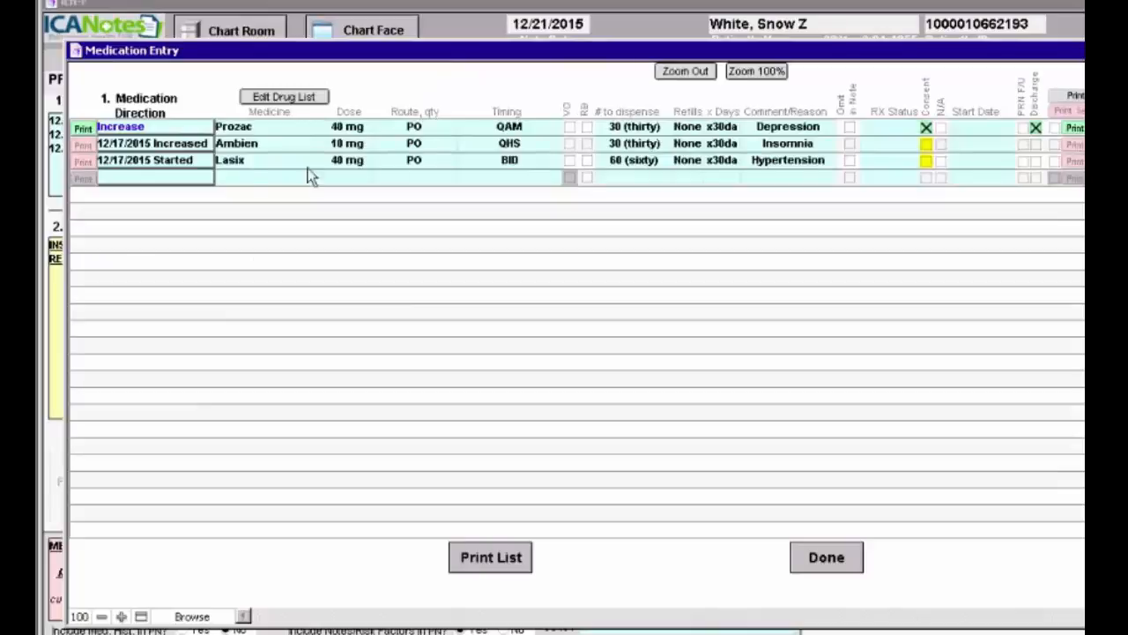
- Set both Ambien and Lasix to Stop and finish the medication entry
{"action": "left_click", "coordinate": [149, 143]}
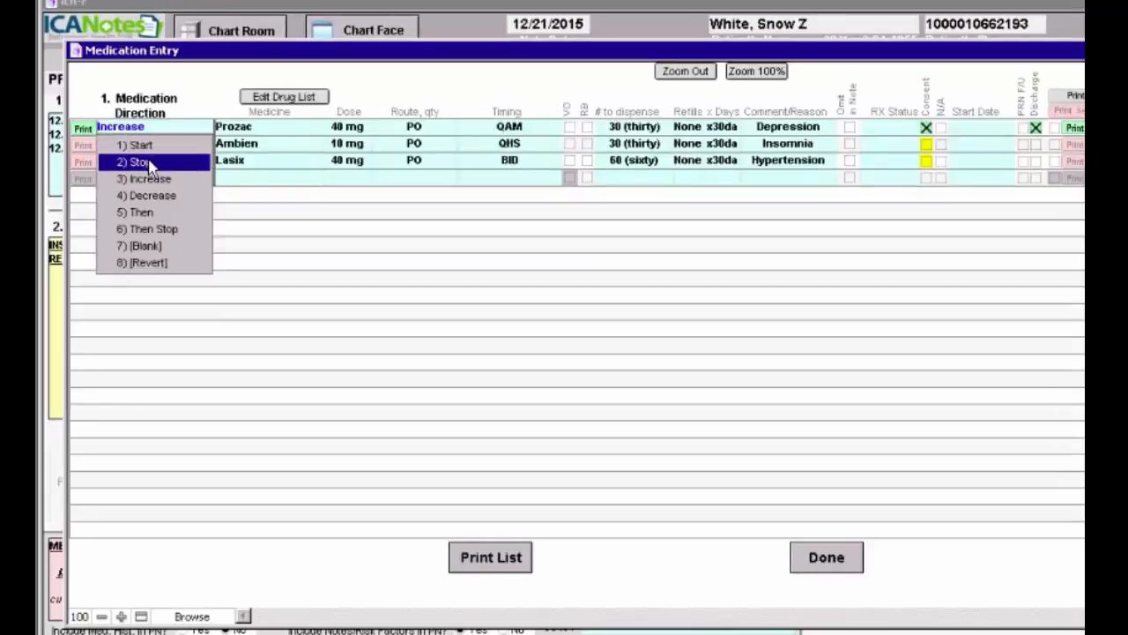
{"action": "left_click", "coordinate": [149, 163]}
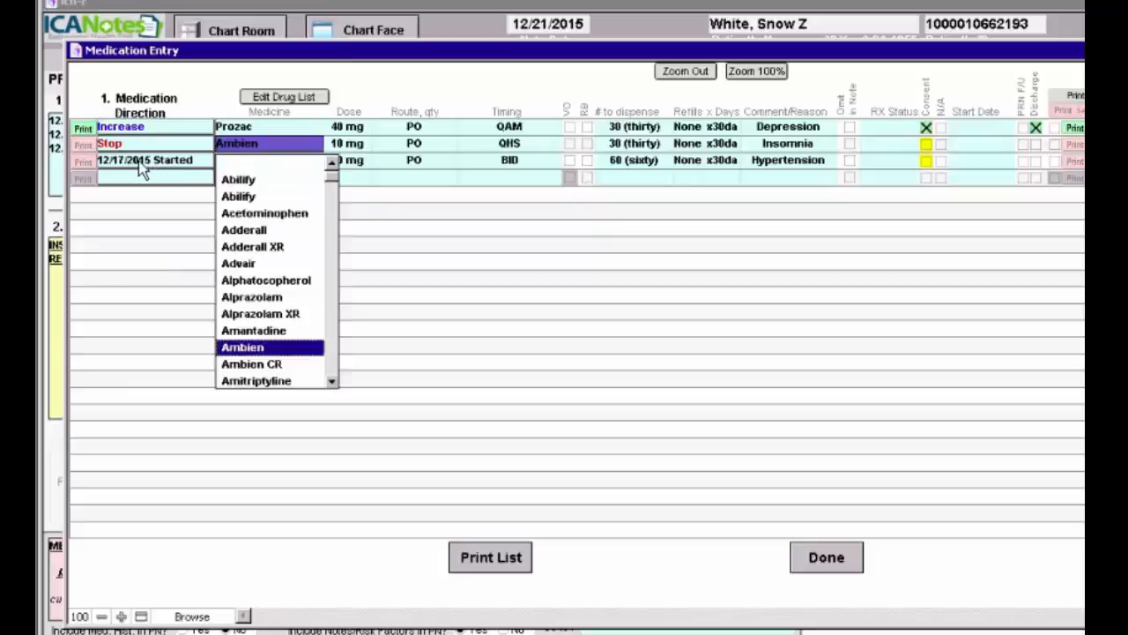
{"action": "left_click", "coordinate": [139, 162]}
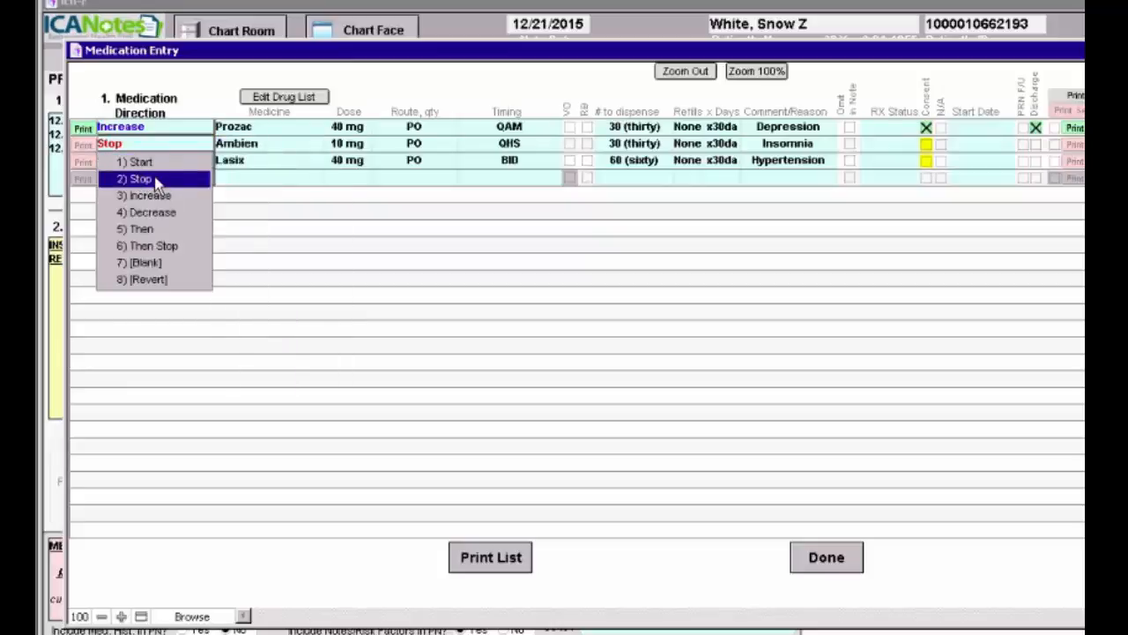
{"action": "left_click", "coordinate": [155, 179]}
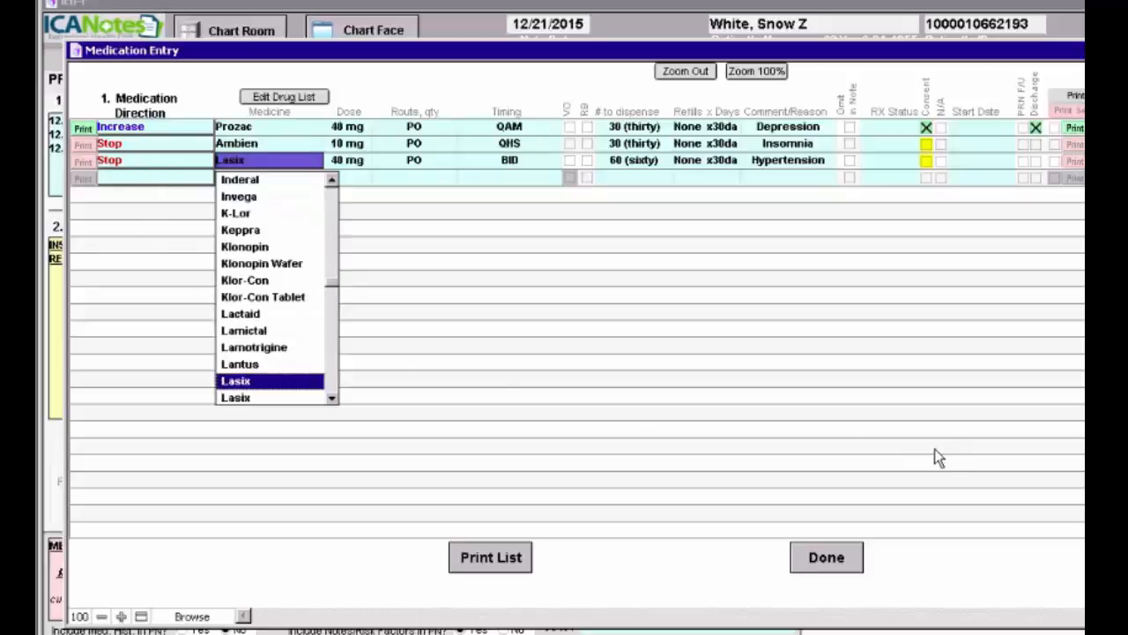
{"action": "left_click", "coordinate": [888, 459]}
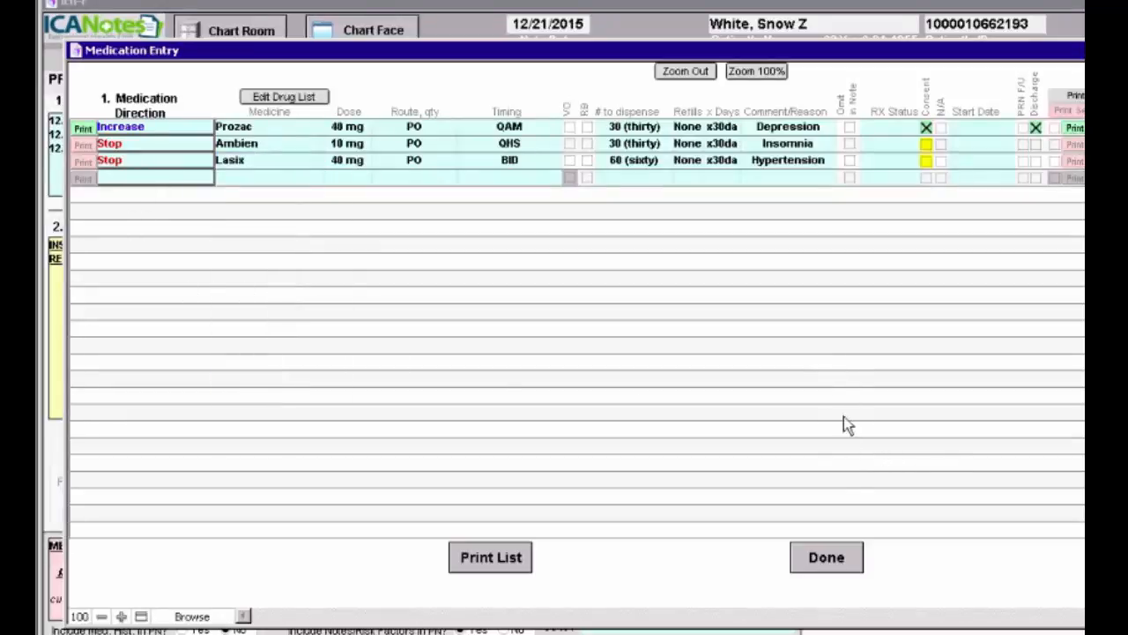
{"action": "left_click", "coordinate": [829, 568]}
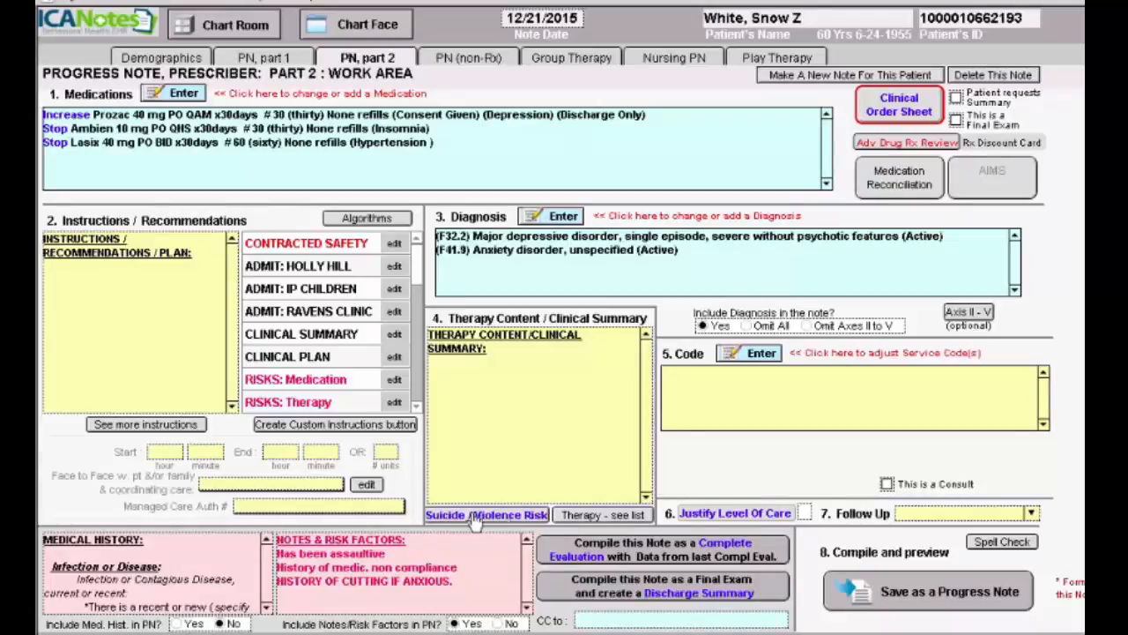
- Set the F41.9 anxiety diagnosis to Full Remission and F32.2 depression to Partial Remission
{"action": "left_click", "coordinate": [560, 219]}
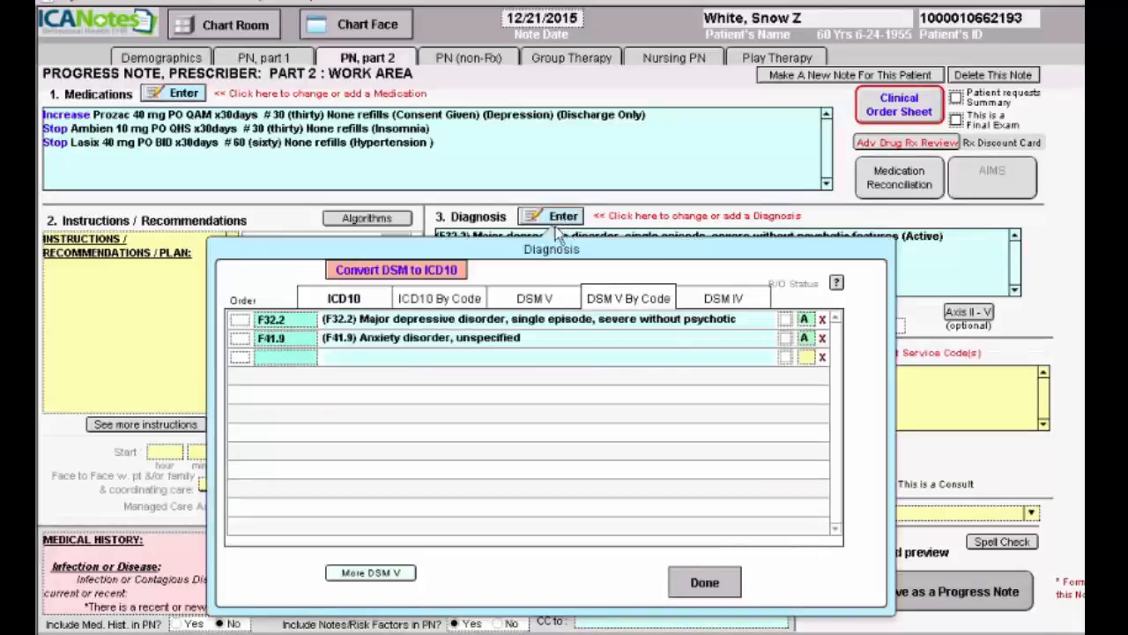
{"action": "left_click", "coordinate": [804, 340]}
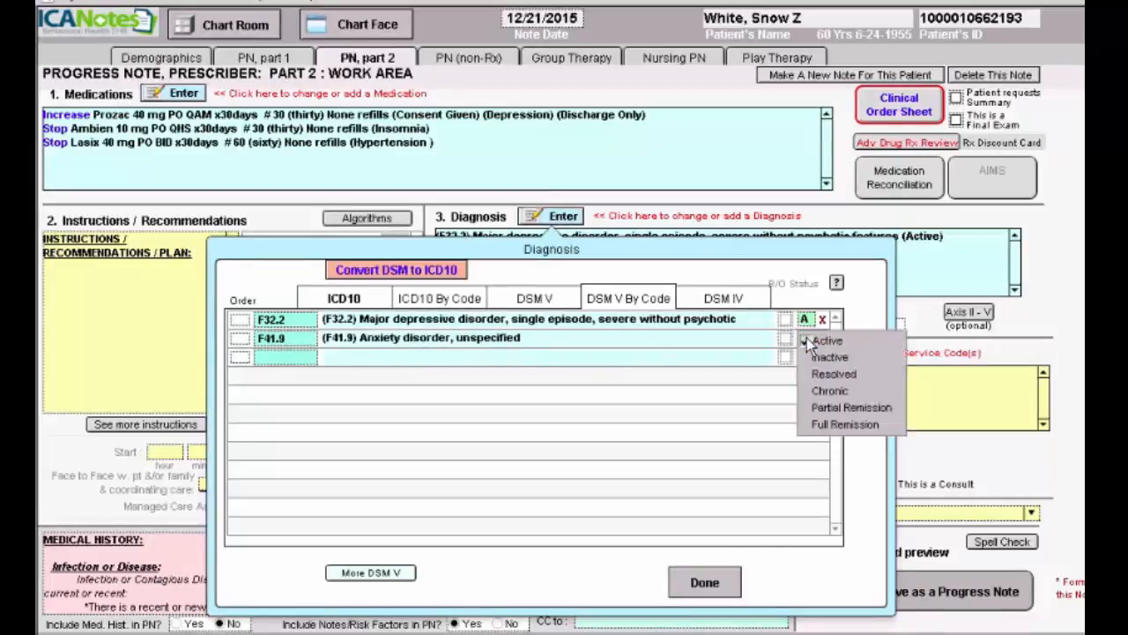
{"action": "left_click", "coordinate": [820, 426]}
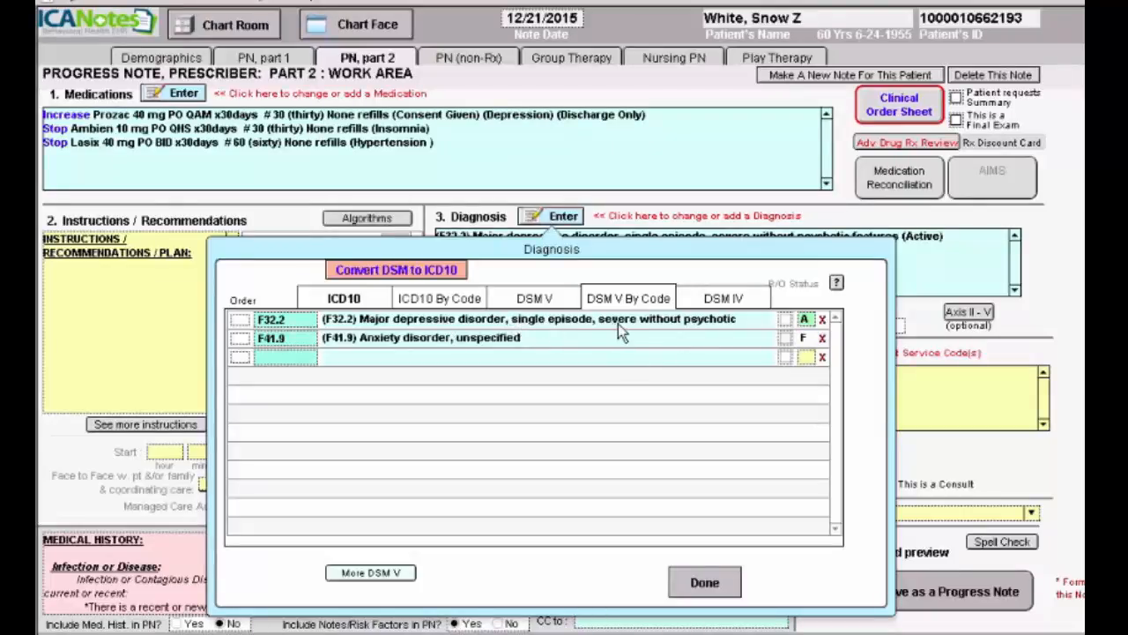
{"action": "left_click", "coordinate": [805, 320]}
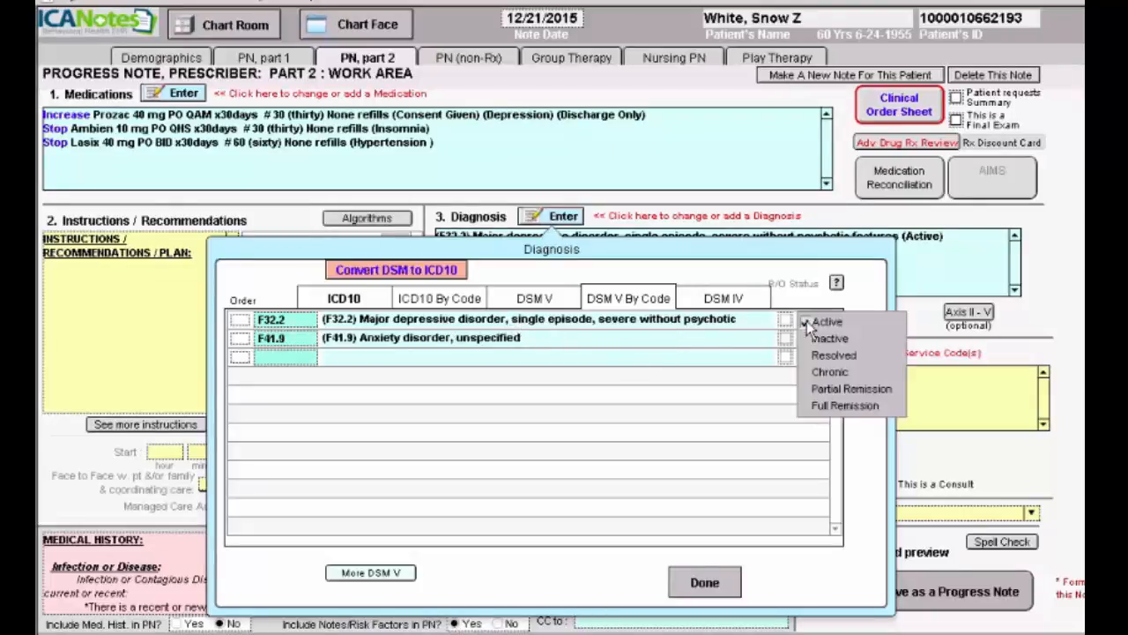
{"action": "left_click", "coordinate": [820, 390]}
{"action": "left_click", "coordinate": [705, 583]}
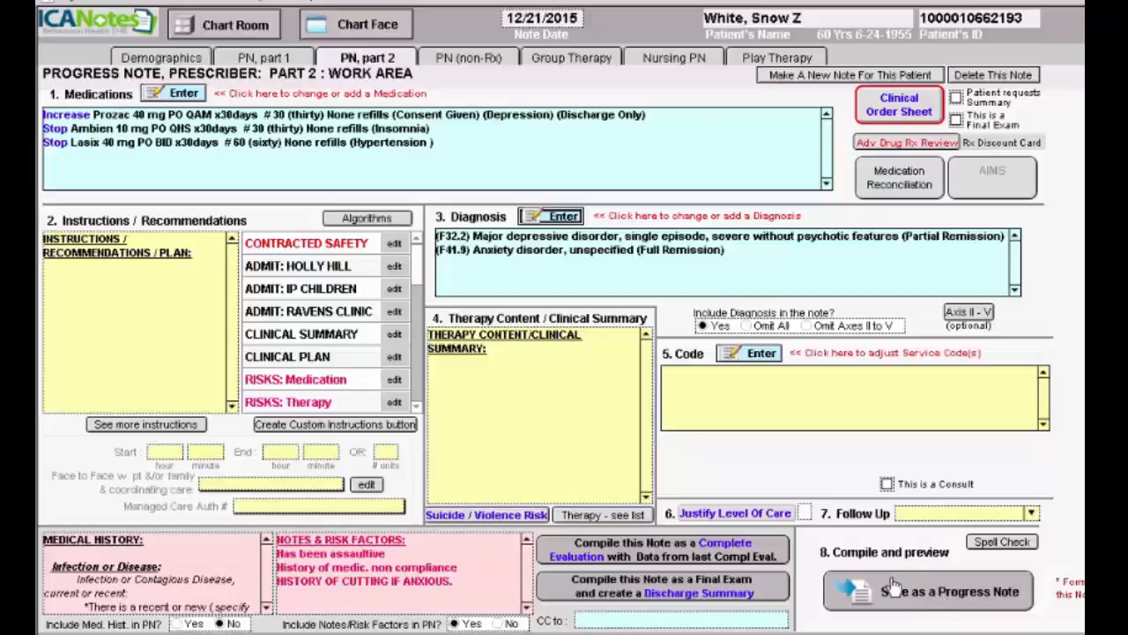
- Compile the note as a final exam into a Discharge Summary, skipping the e-signature
{"action": "left_click", "coordinate": [675, 587]}
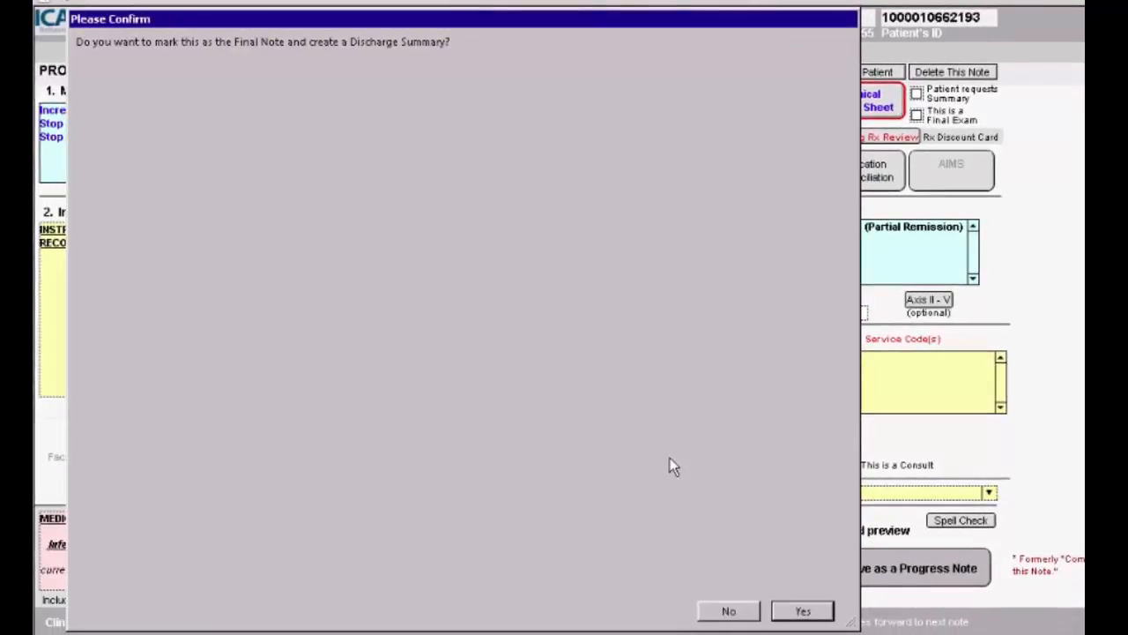
{"action": "left_click", "coordinate": [729, 611]}
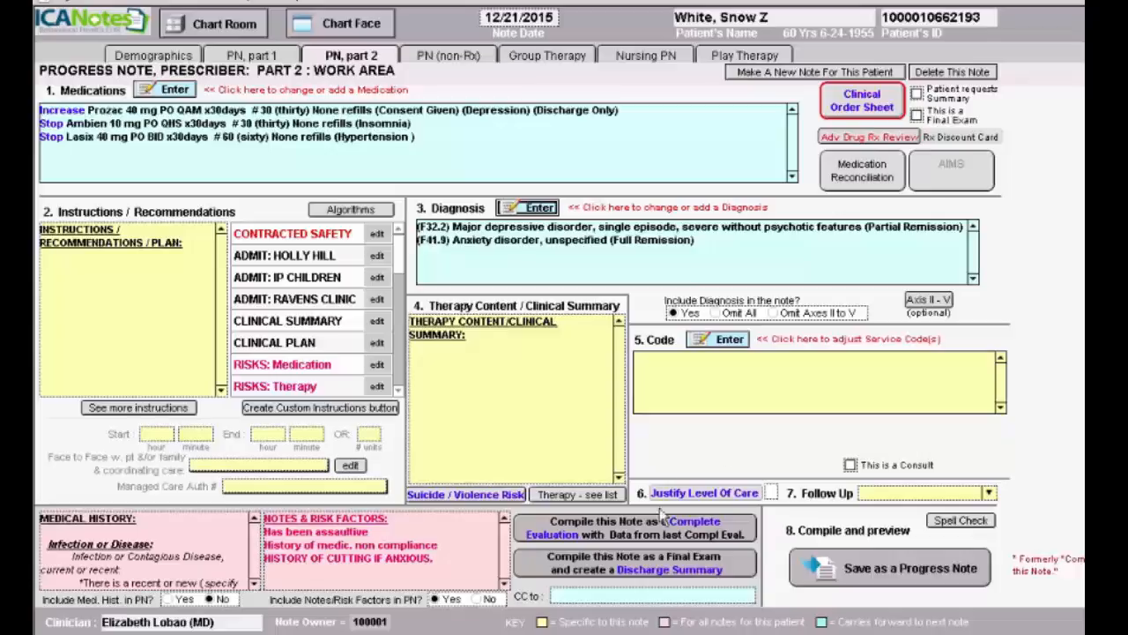
{"action": "left_click", "coordinate": [646, 571]}
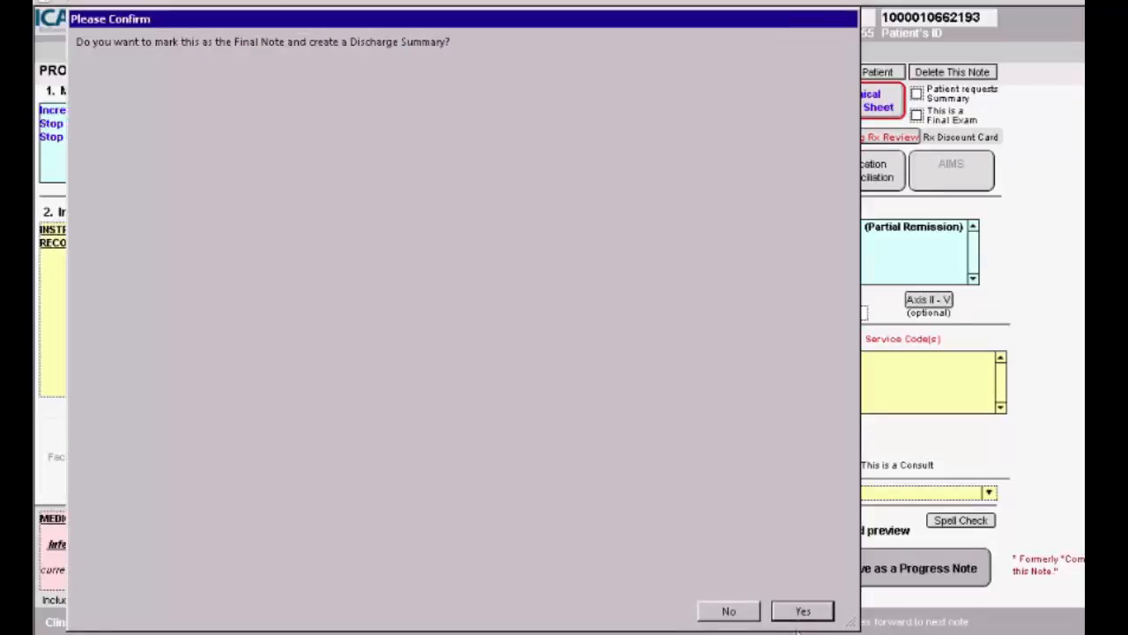
{"action": "left_click", "coordinate": [802, 611]}
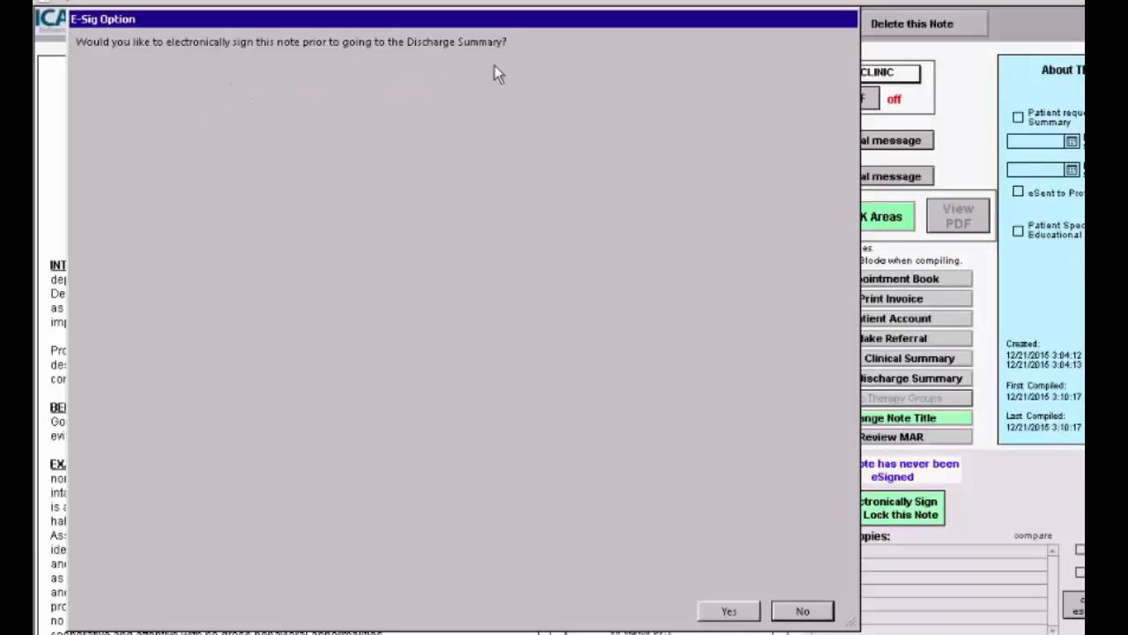
{"action": "left_click", "coordinate": [799, 612]}
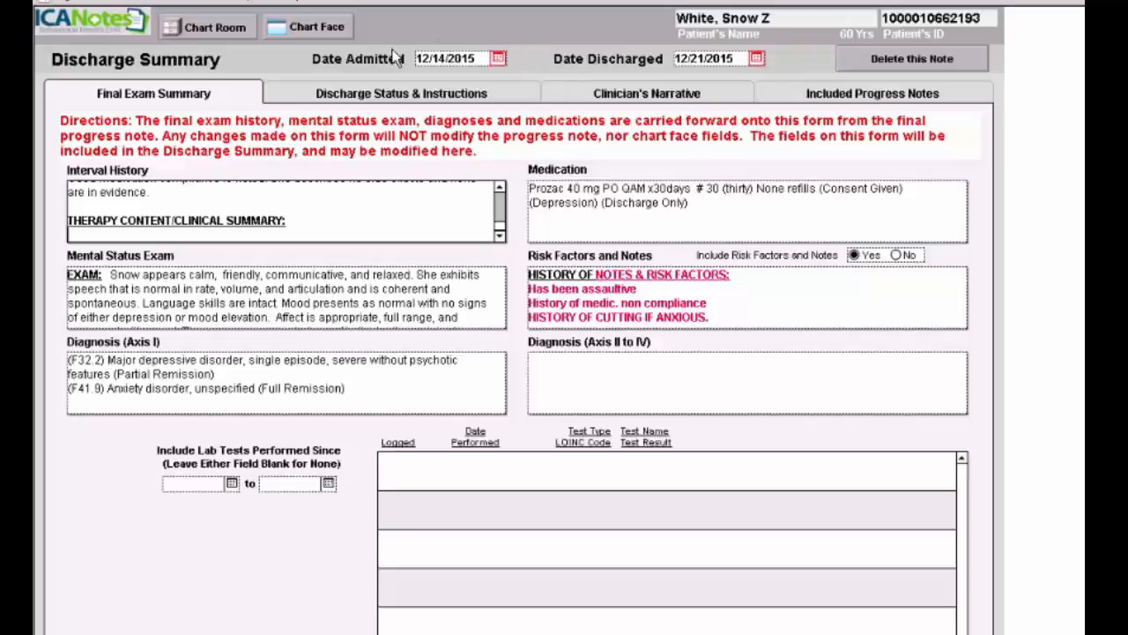
- Change the admission date to 12/14/2012 and set Include Risk Factors and Notes to No
{"action": "left_click", "coordinate": [480, 59]}
{"action": "left_click", "coordinate": [480, 59]}
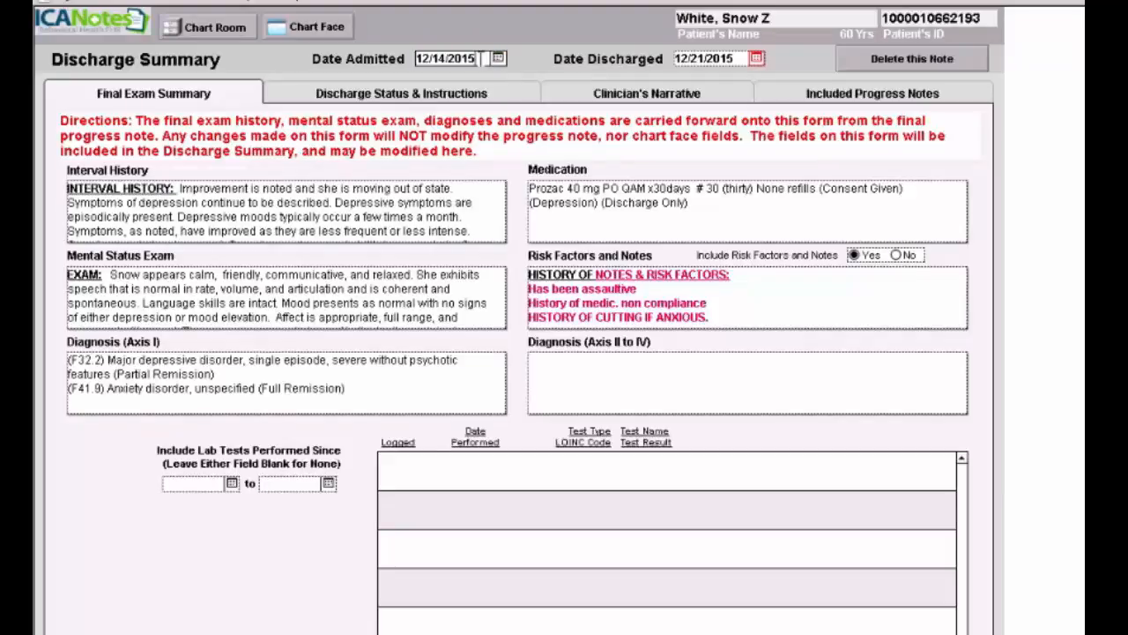
{"action": "key", "text": "BackSpace"}
{"action": "type", "text": "2"}
{"action": "left_click", "coordinate": [897, 256]}
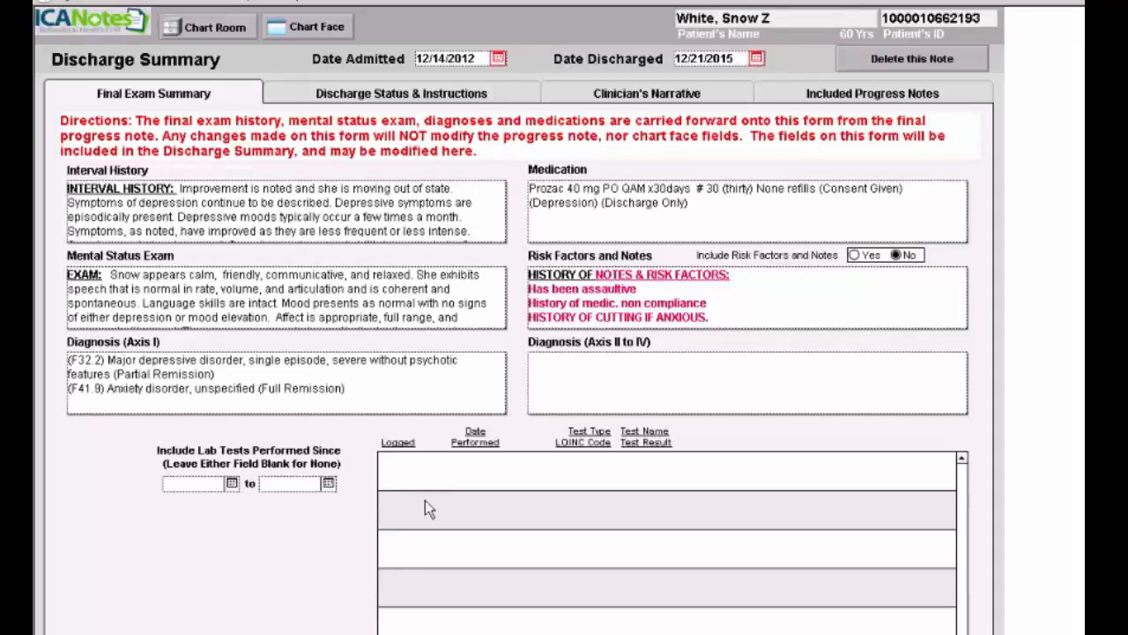
- Set the lab-test start date to 10/1/2014 using the calendar picker
{"action": "left_click", "coordinate": [232, 484]}
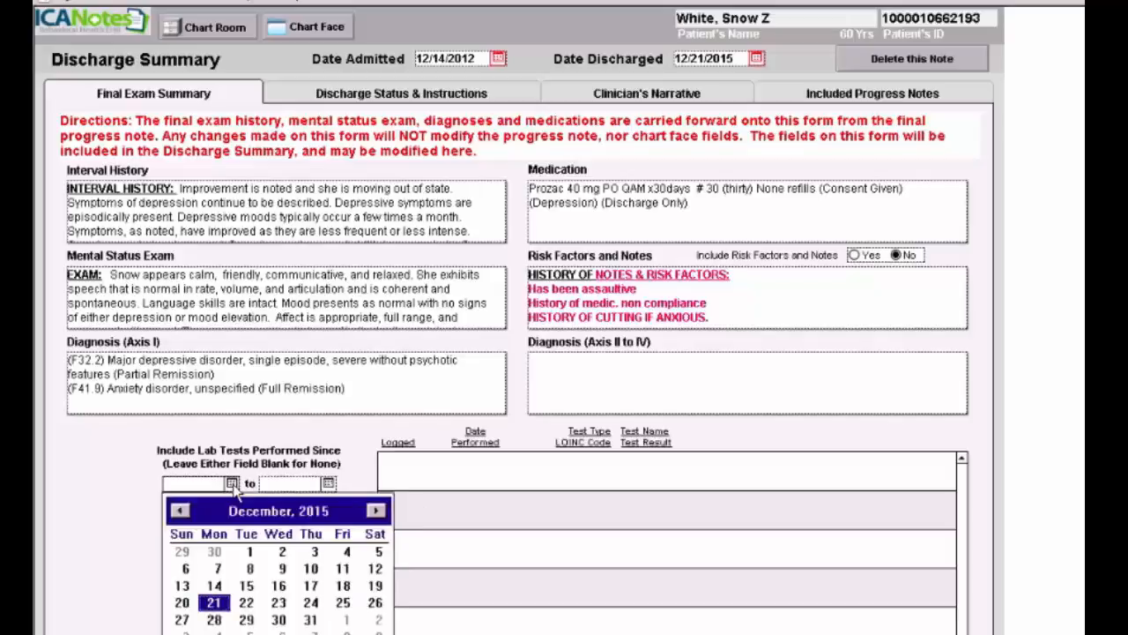
{"action": "left_click", "coordinate": [181, 511]}
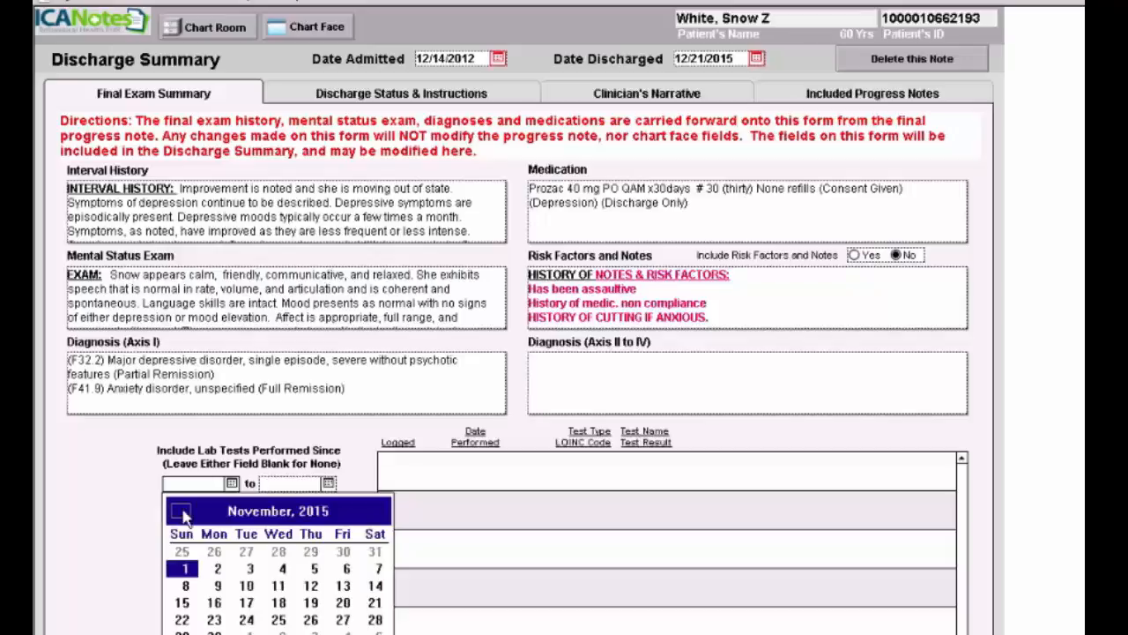
{"action": "left_click", "coordinate": [180, 511]}
{"action": "left_click", "coordinate": [180, 511]}
{"action": "left_click", "coordinate": [181, 512]}
{"action": "left_click", "coordinate": [181, 511]}
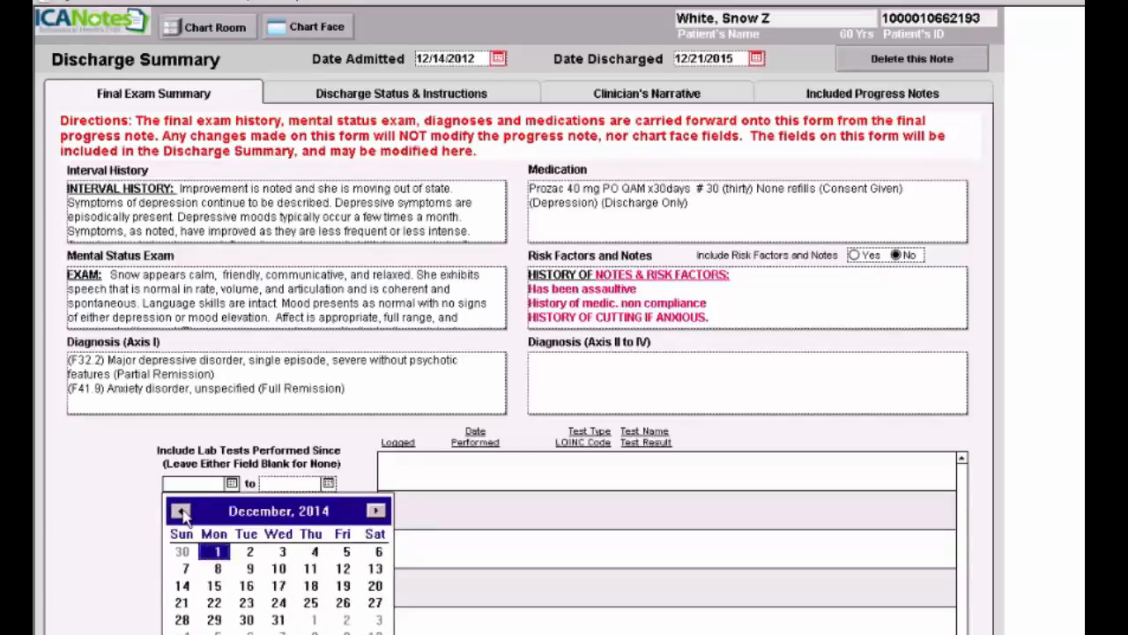
{"action": "left_click", "coordinate": [181, 511]}
{"action": "left_click", "coordinate": [181, 512]}
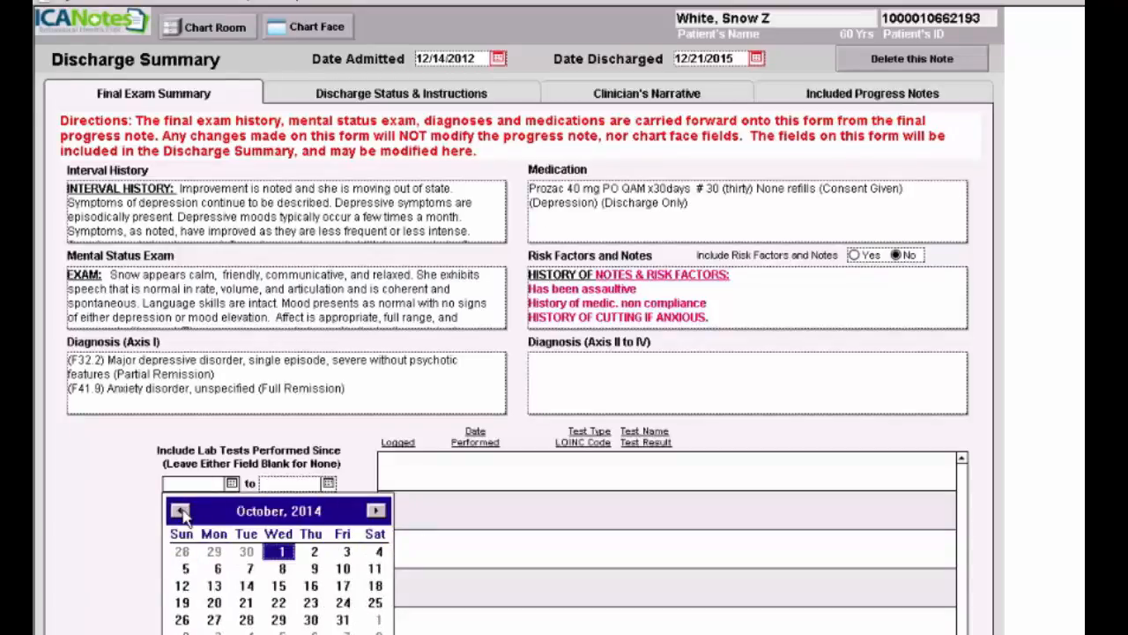
{"action": "left_click", "coordinate": [280, 551]}
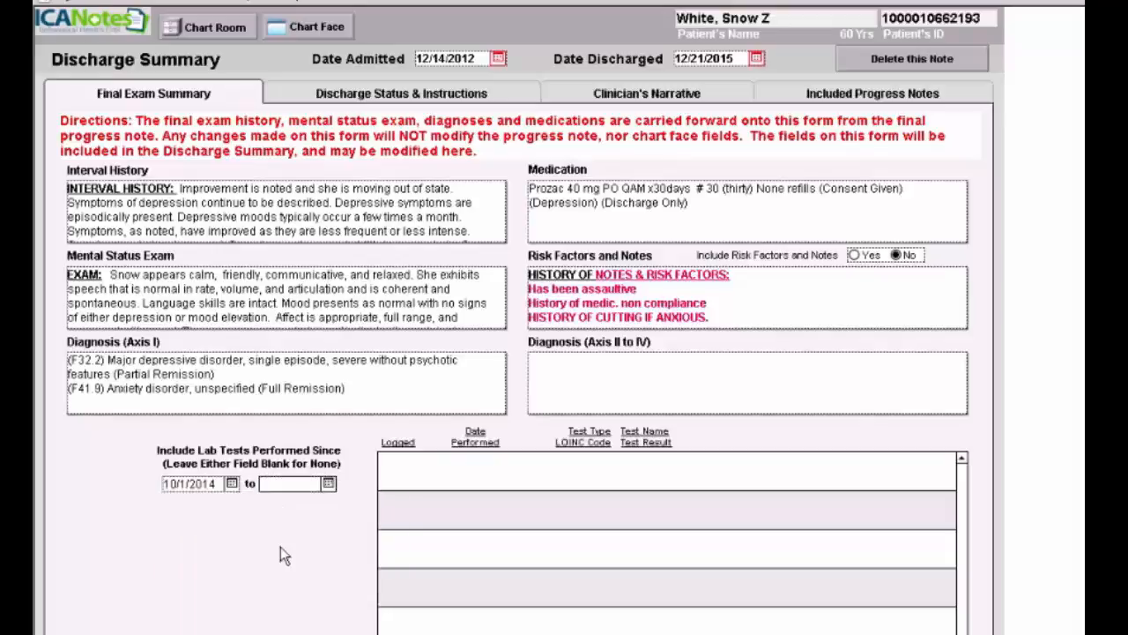
- Set the lab-test end date to 12/21/2015 and go to Discharge Status & Instructions
{"action": "left_click", "coordinate": [329, 484]}
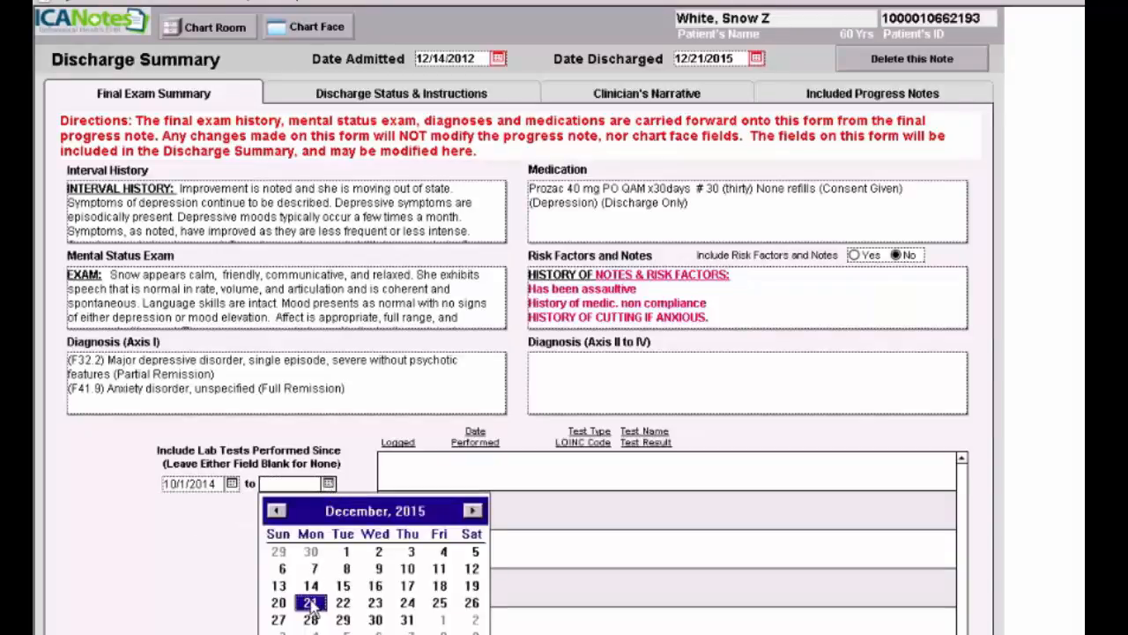
{"action": "left_click", "coordinate": [310, 602]}
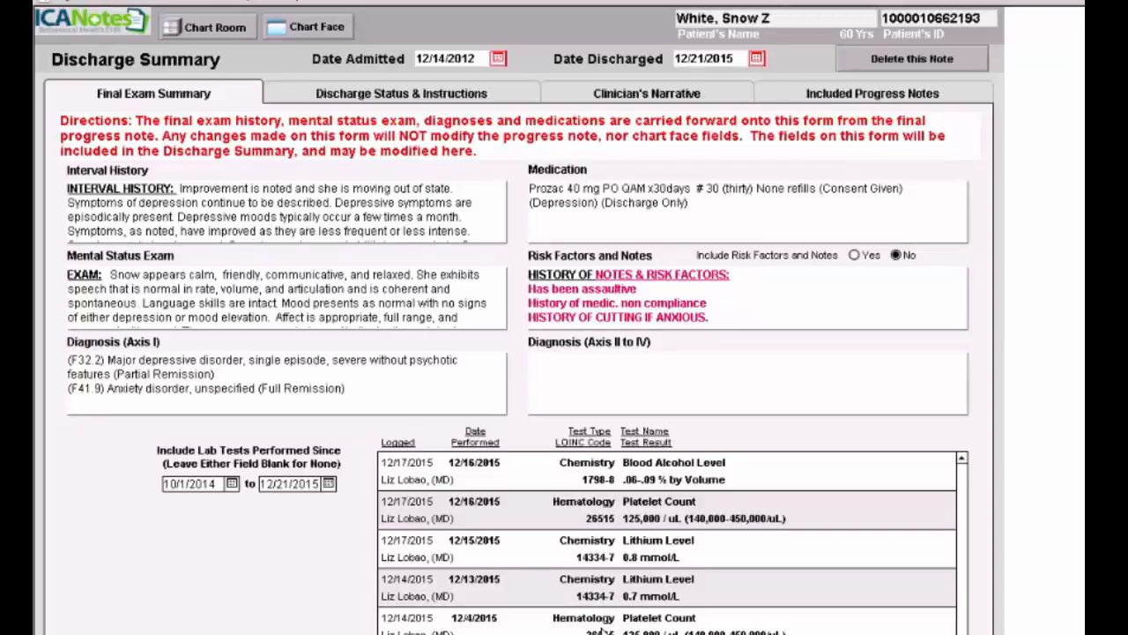
{"action": "left_click", "coordinate": [398, 99]}
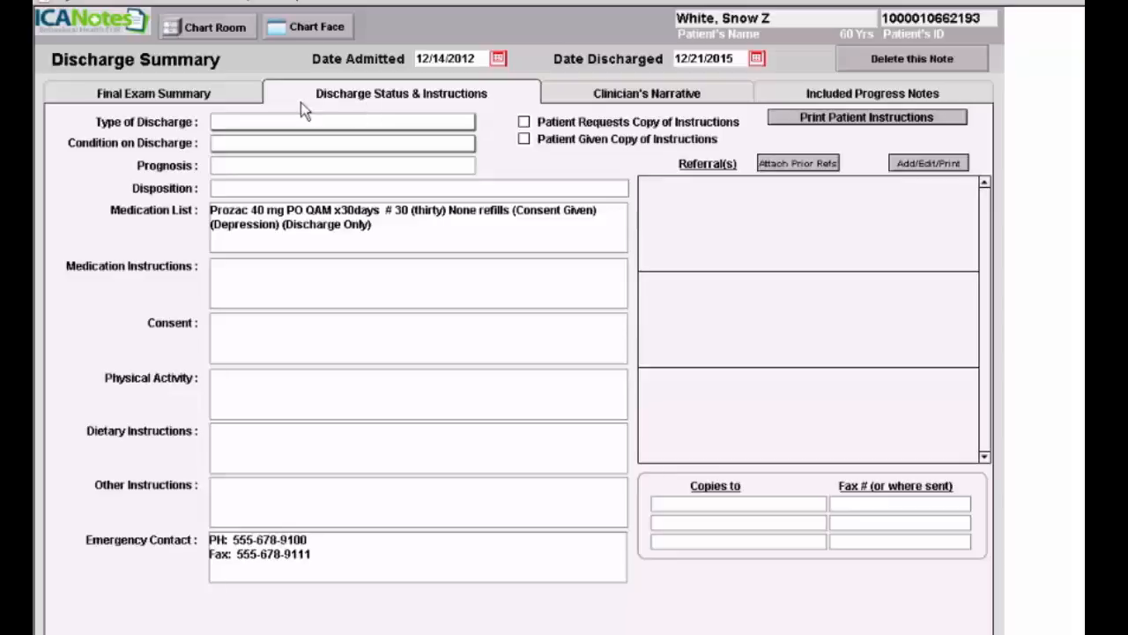
- Enter 'Transfering out of state to new psychiatrist' as a custom Type of Discharge
{"action": "left_click", "coordinate": [258, 122]}
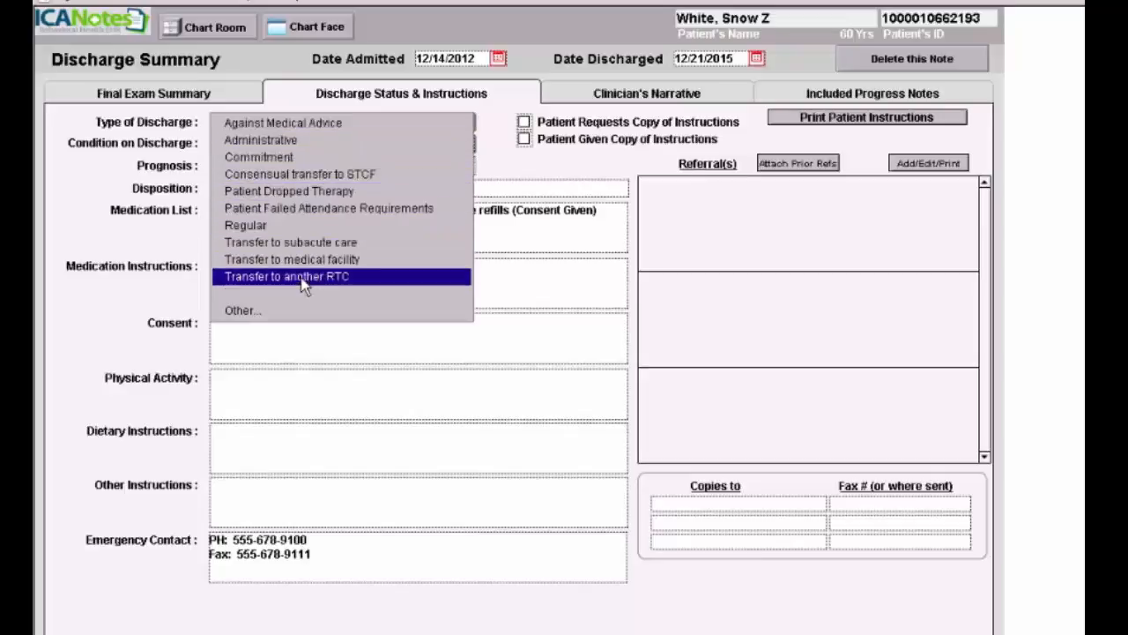
{"action": "left_click", "coordinate": [286, 310]}
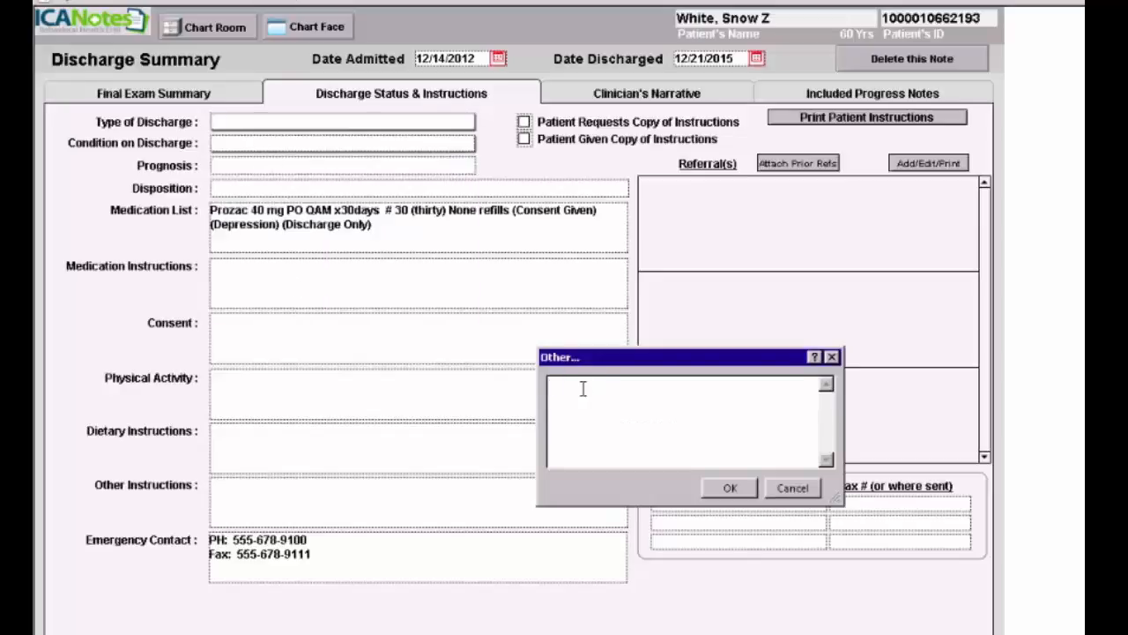
{"action": "type", "text": "Transfering out of state to new pr"}
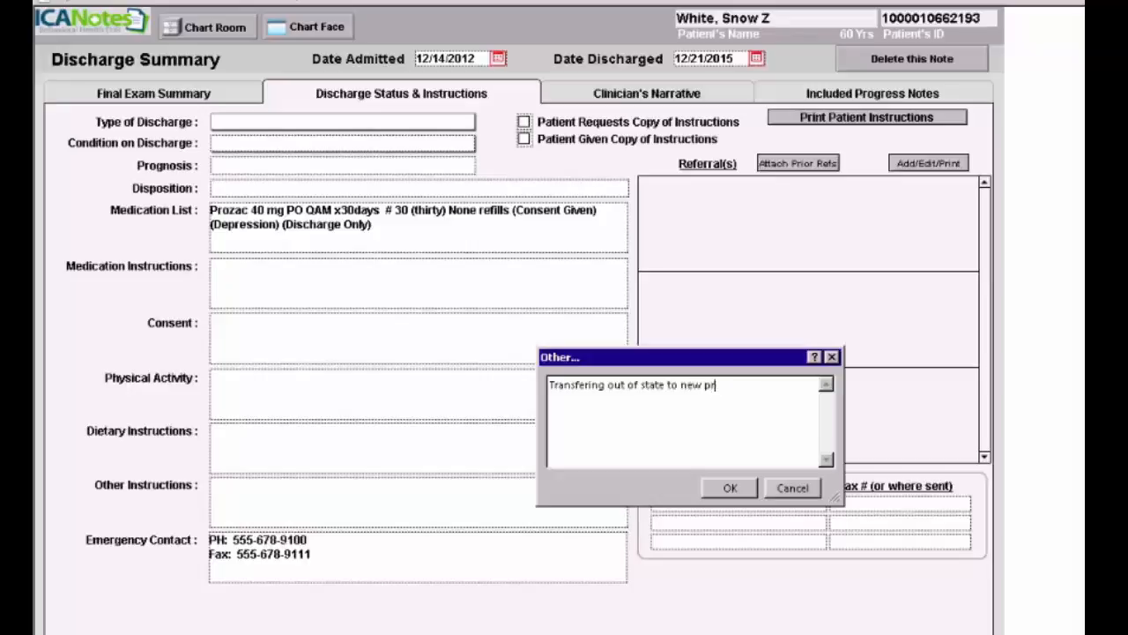
{"action": "key", "text": "BackSpace"}
{"action": "type", "text": "sychiatrist"}
{"action": "left_click", "coordinate": [731, 489]}
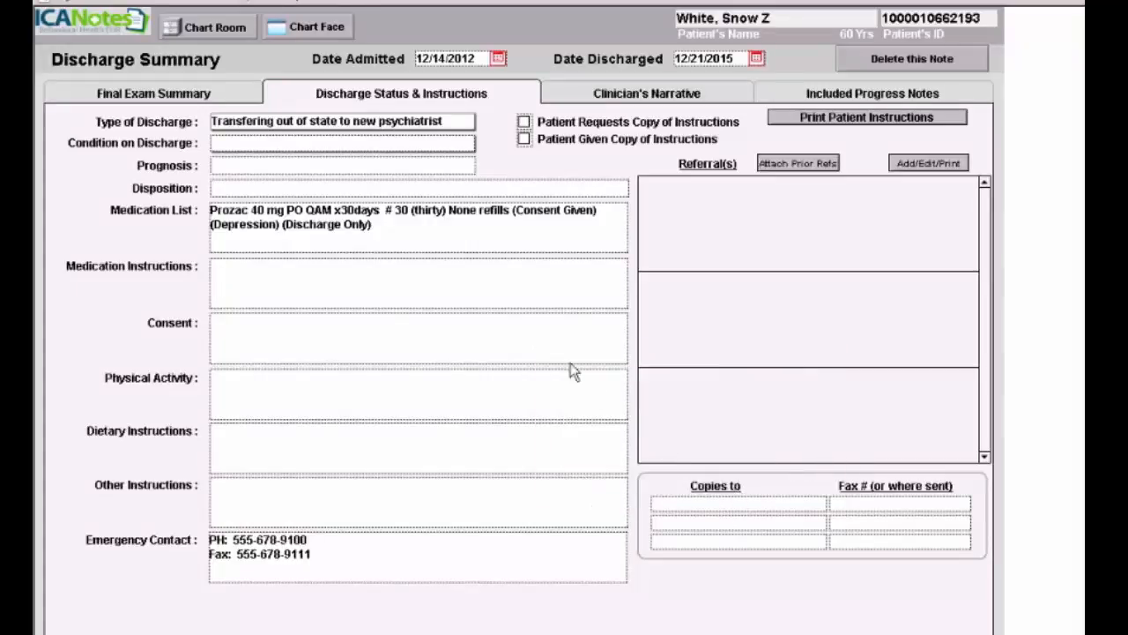
- Set condition on discharge to Greatly improved and prognosis to Good
{"action": "left_click", "coordinate": [229, 148]}
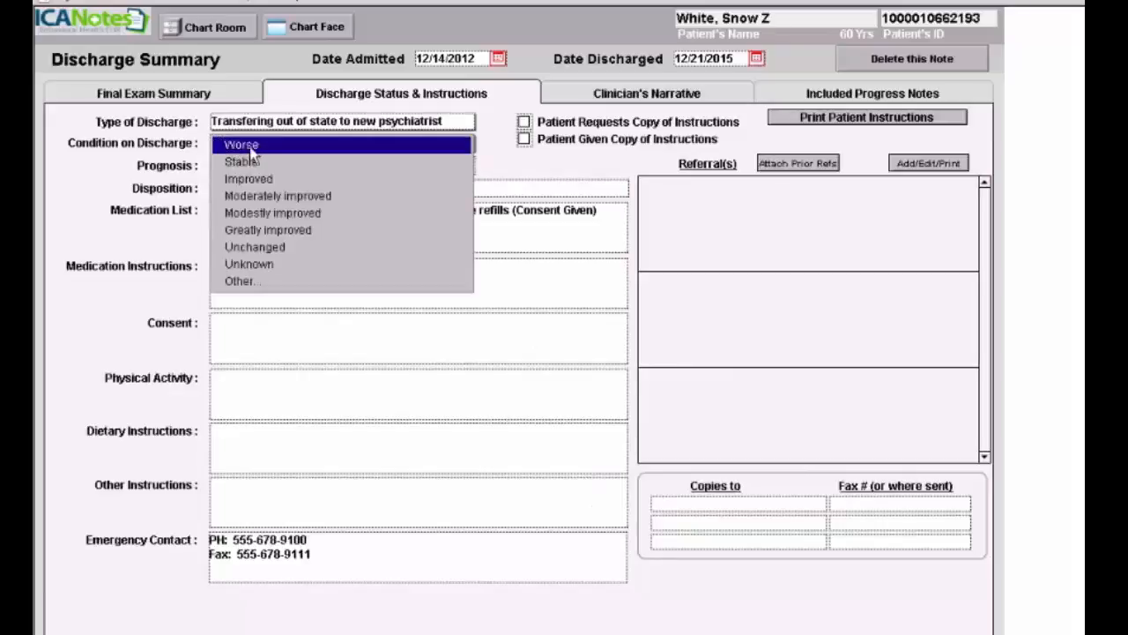
{"action": "left_click", "coordinate": [272, 230]}
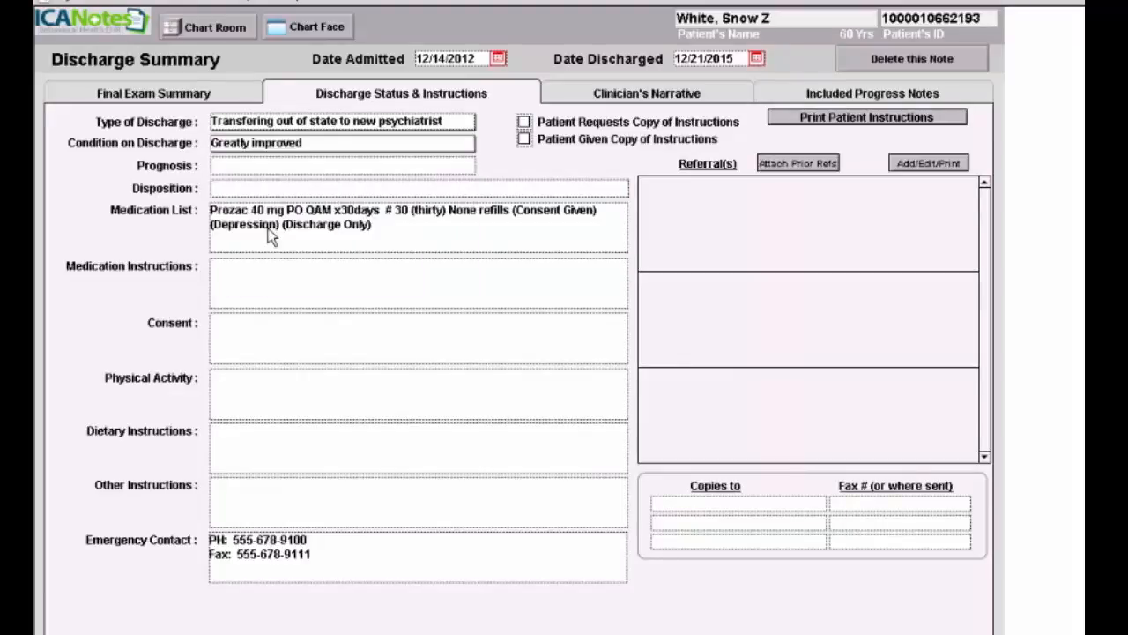
{"action": "left_click", "coordinate": [232, 164]}
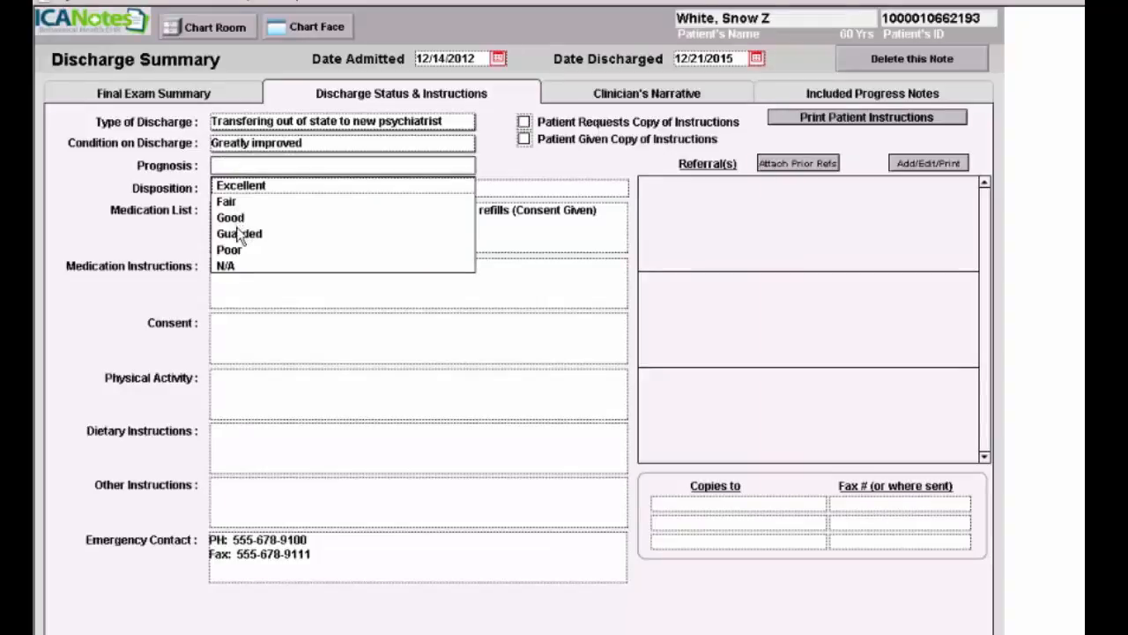
{"action": "left_click", "coordinate": [234, 219]}
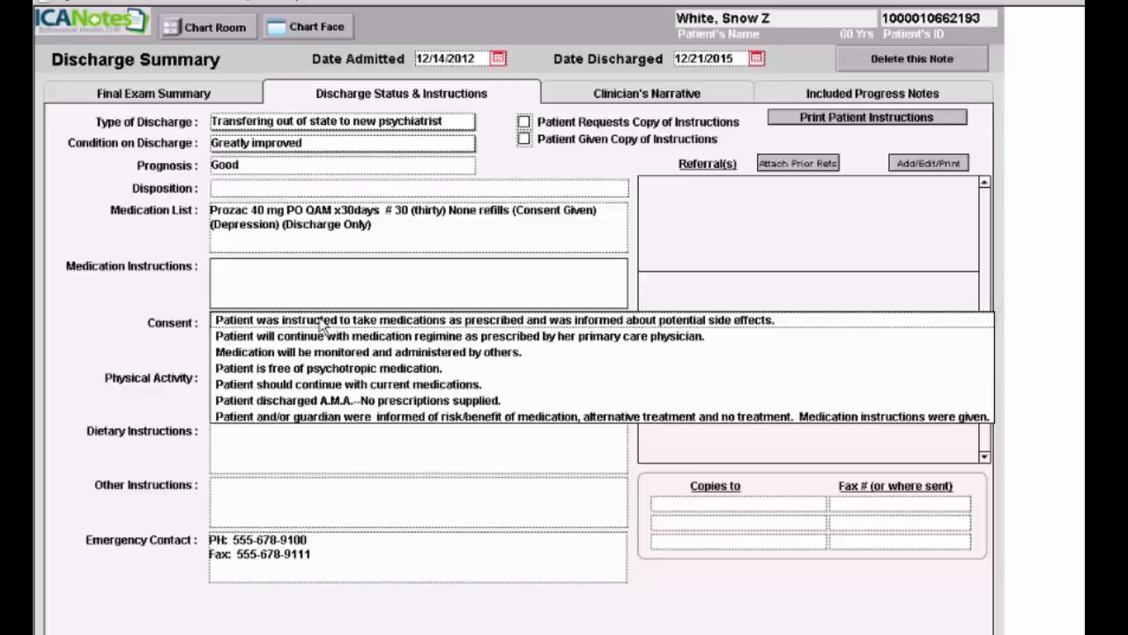
- Add medication, consent, As tolerated activity, Regular diet and call-physician-if-symptoms-recur instructions
{"action": "left_click", "coordinate": [323, 322]}
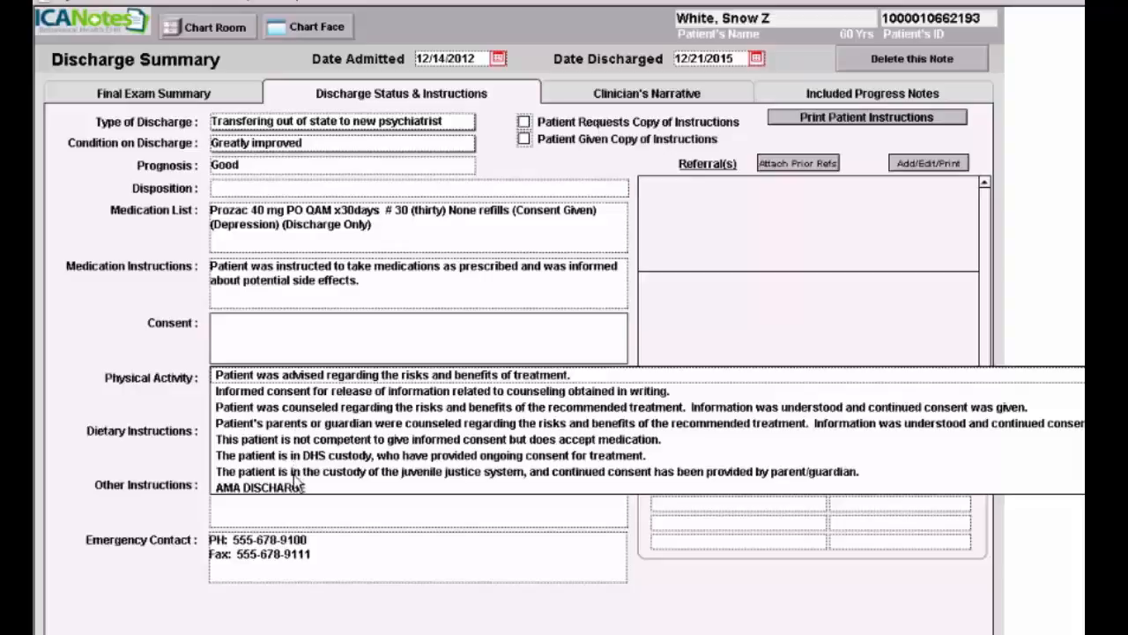
{"action": "left_click", "coordinate": [391, 392]}
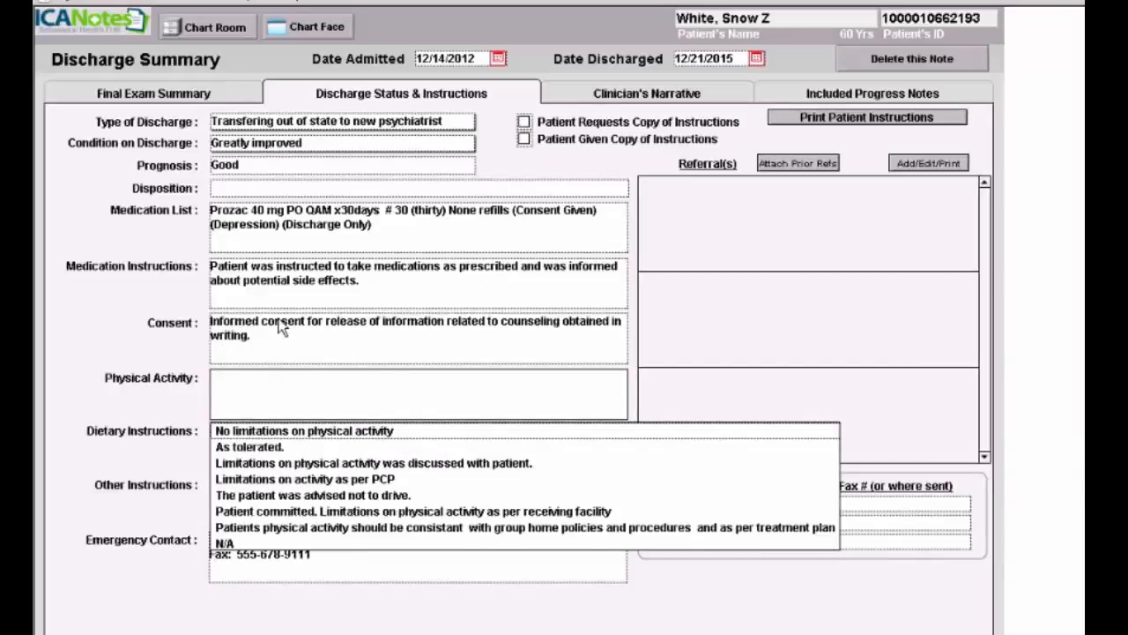
{"action": "left_click", "coordinate": [272, 450]}
{"action": "left_click", "coordinate": [268, 484]}
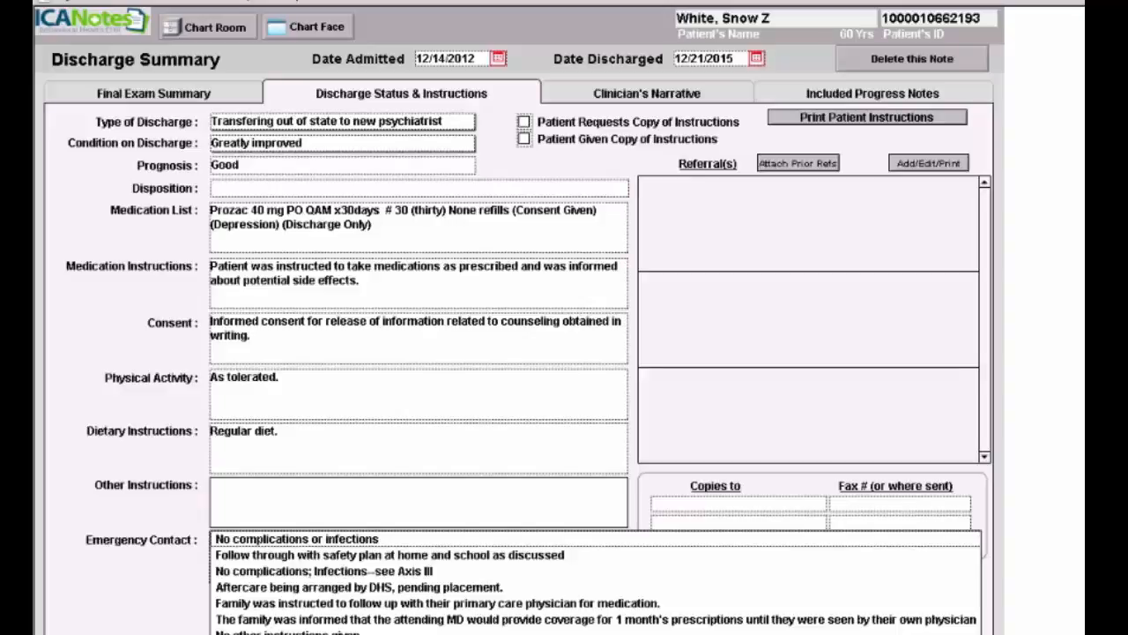
{"action": "left_click", "coordinate": [340, 633]}
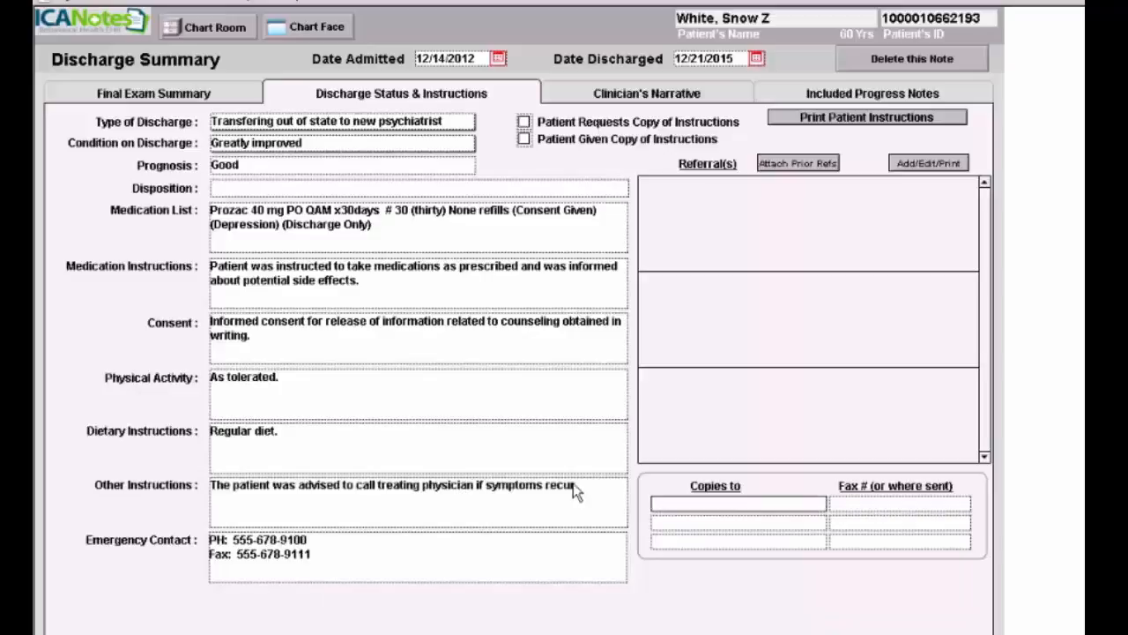
{"action": "left_click", "coordinate": [583, 485]}
{"action": "left_click", "coordinate": [583, 484]}
{"action": "left_click", "coordinate": [583, 484]}
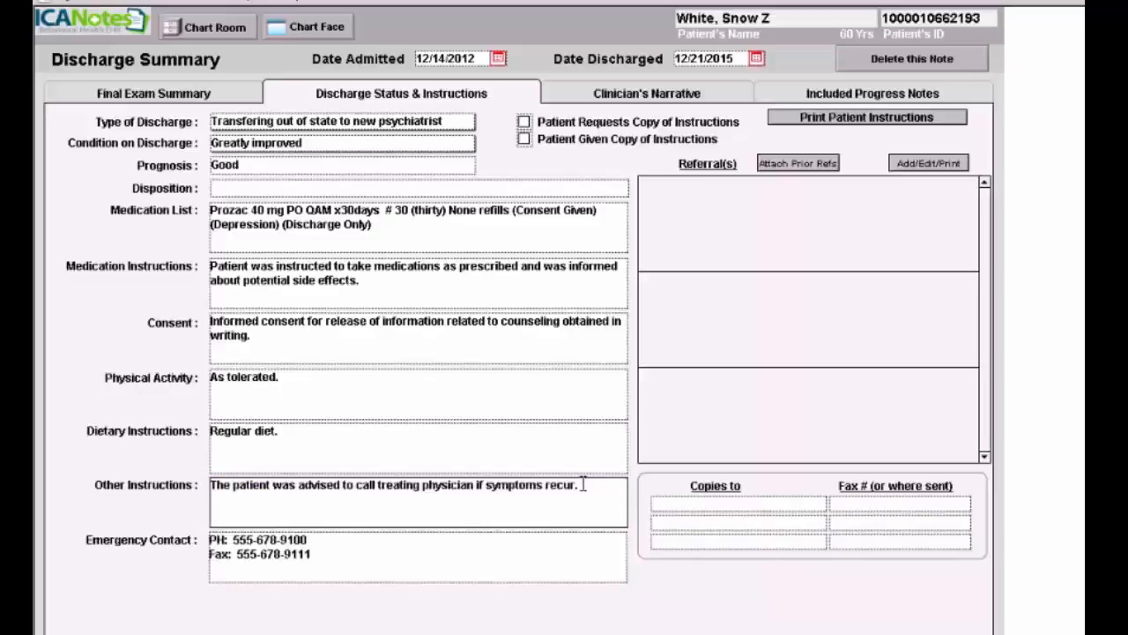
- Reword Other Instructions to call the new treating physician after her move to Los Angeles
{"action": "left_click", "coordinate": [379, 484]}
{"action": "type", "text": "new"}
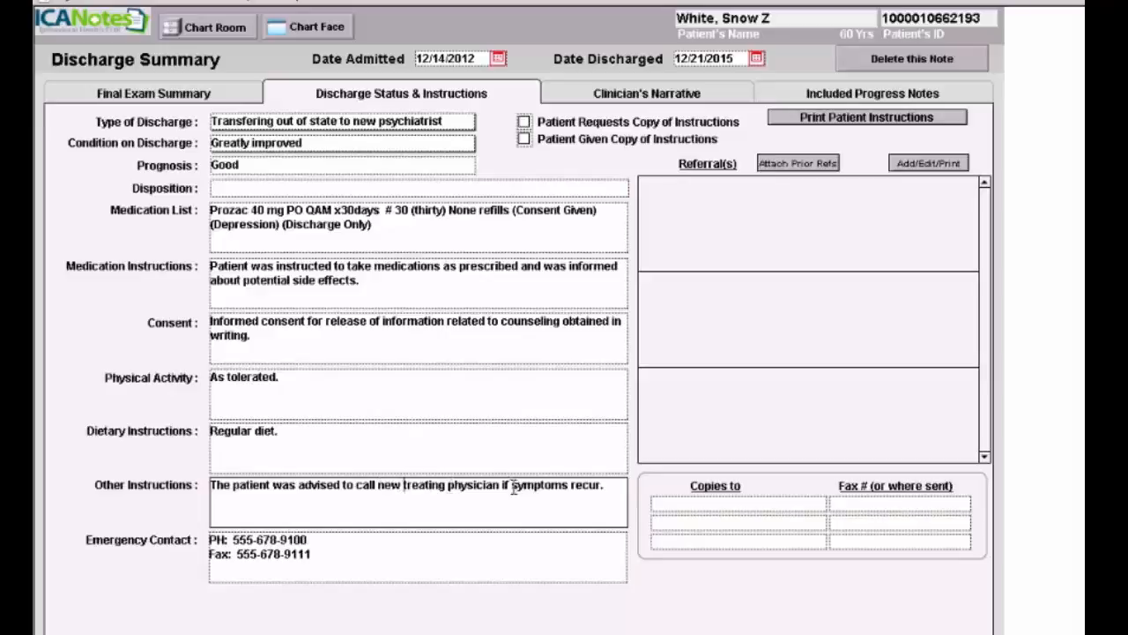
{"action": "left_click", "coordinate": [610, 484]}
{"action": "key", "text": "BackSpace"}
{"action": "key", "text": "BackSpace"}
{"action": "key", "text": "BackSpace"}
{"action": "type", "text": "r after her mov"}
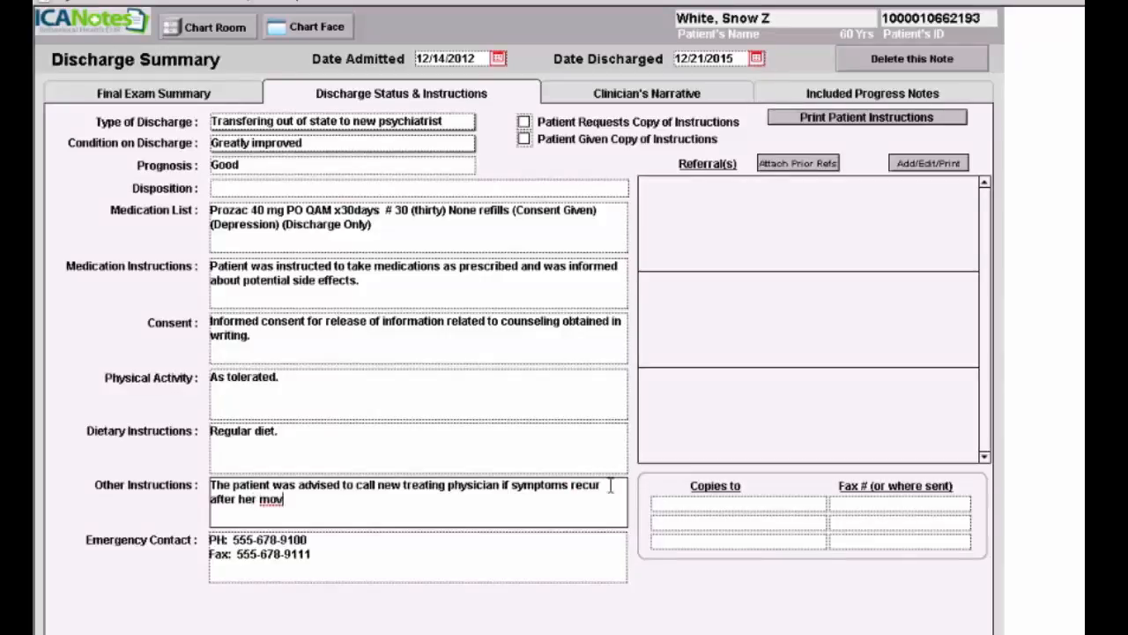
{"action": "type", "text": "e to Los Angeles."}
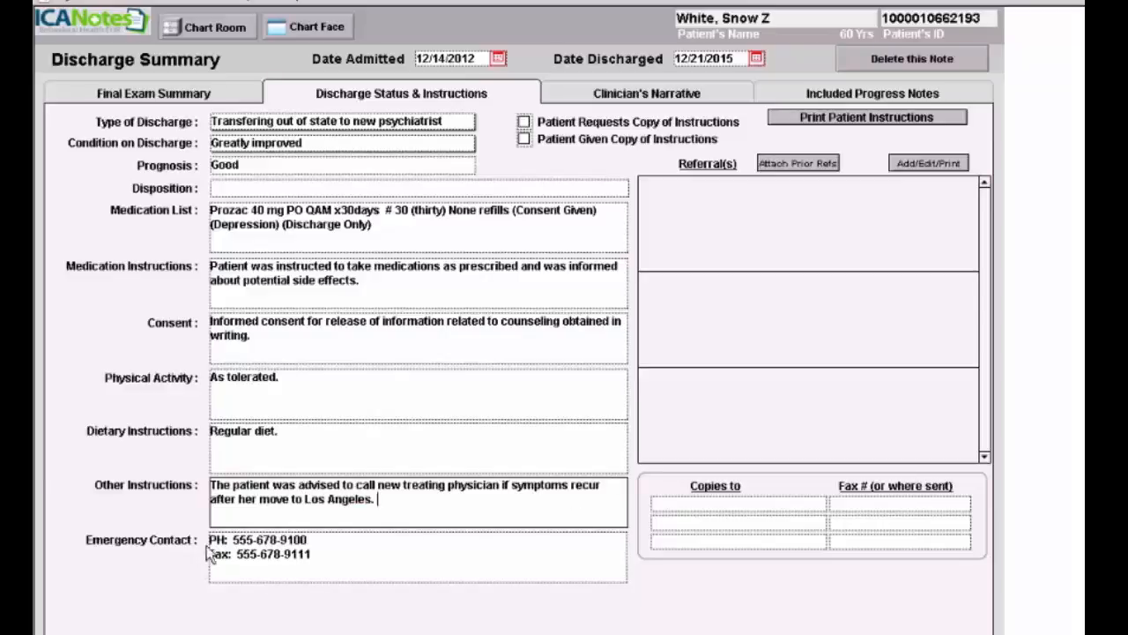
- Add the husband's name in parentheses after the emergency contact phone number
{"action": "left_click", "coordinate": [322, 538]}
{"action": "left_click", "coordinate": [321, 542]}
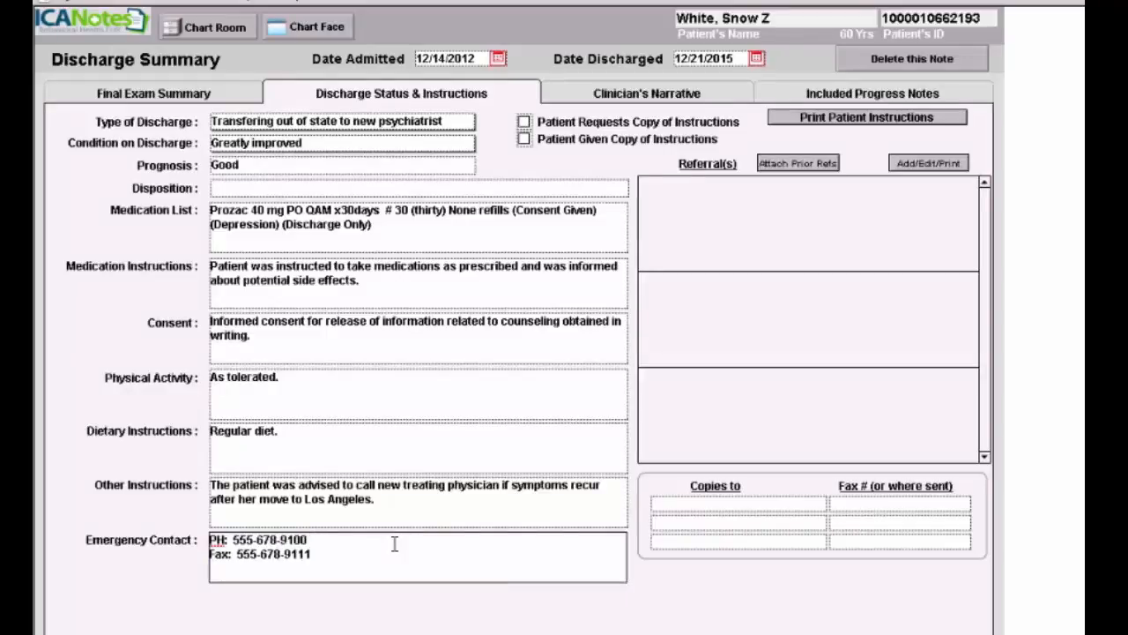
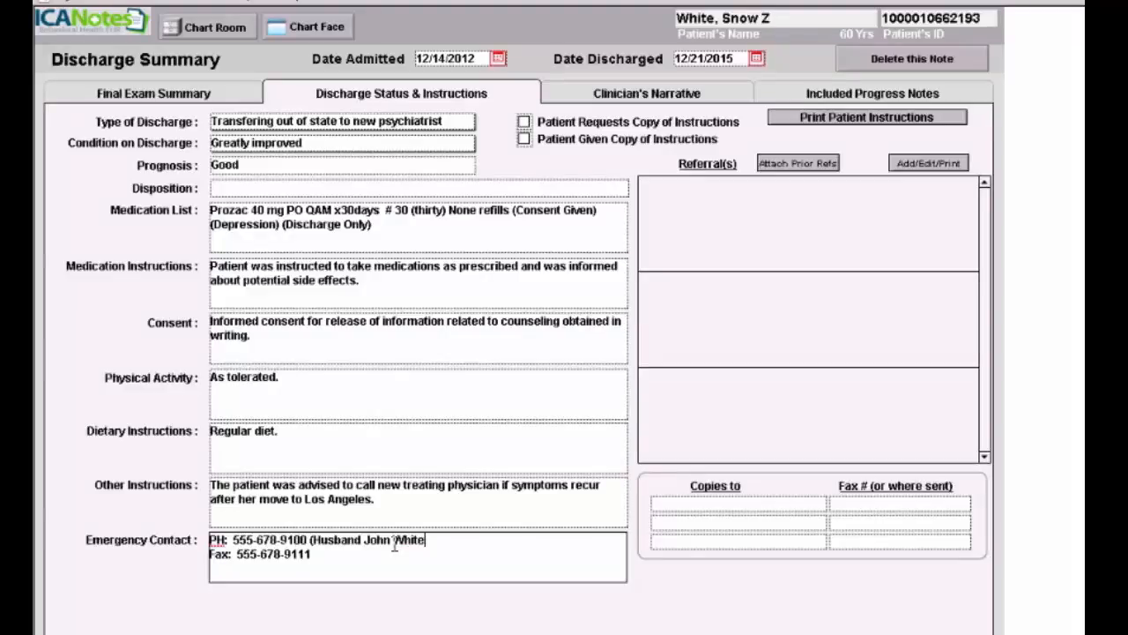
{"action": "type", "text": ")"}
{"action": "left_click", "coordinate": [795, 165]}
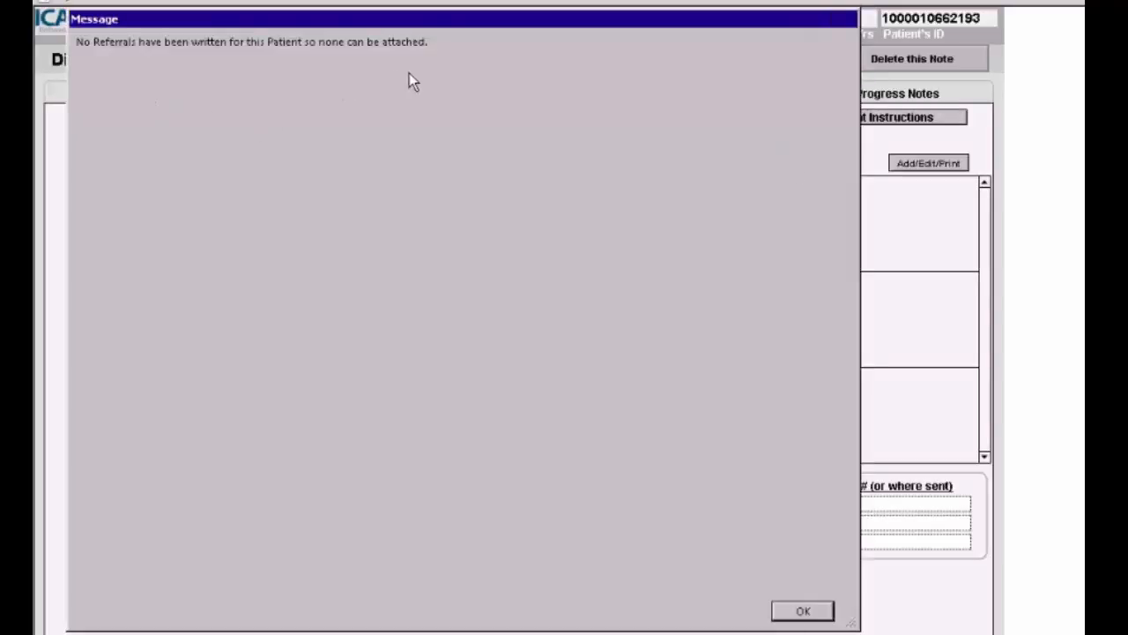
{"action": "left_click", "coordinate": [798, 611]}
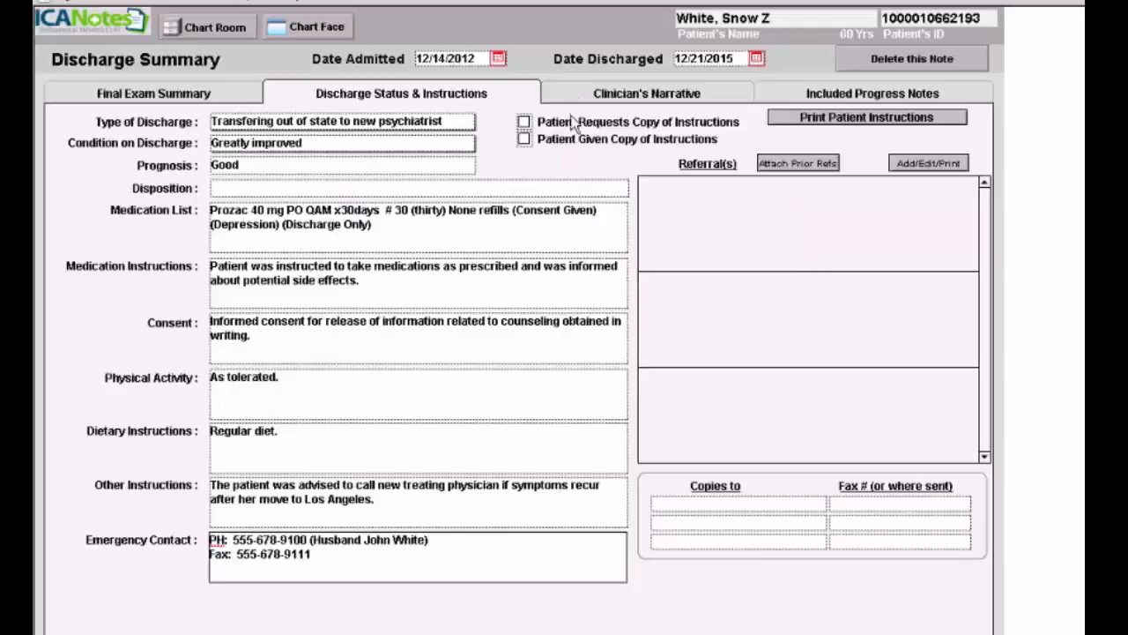
- Check Patient Requests Copy and Patient Given Copy of Instructions, then cancel printing
{"action": "left_click", "coordinate": [524, 128]}
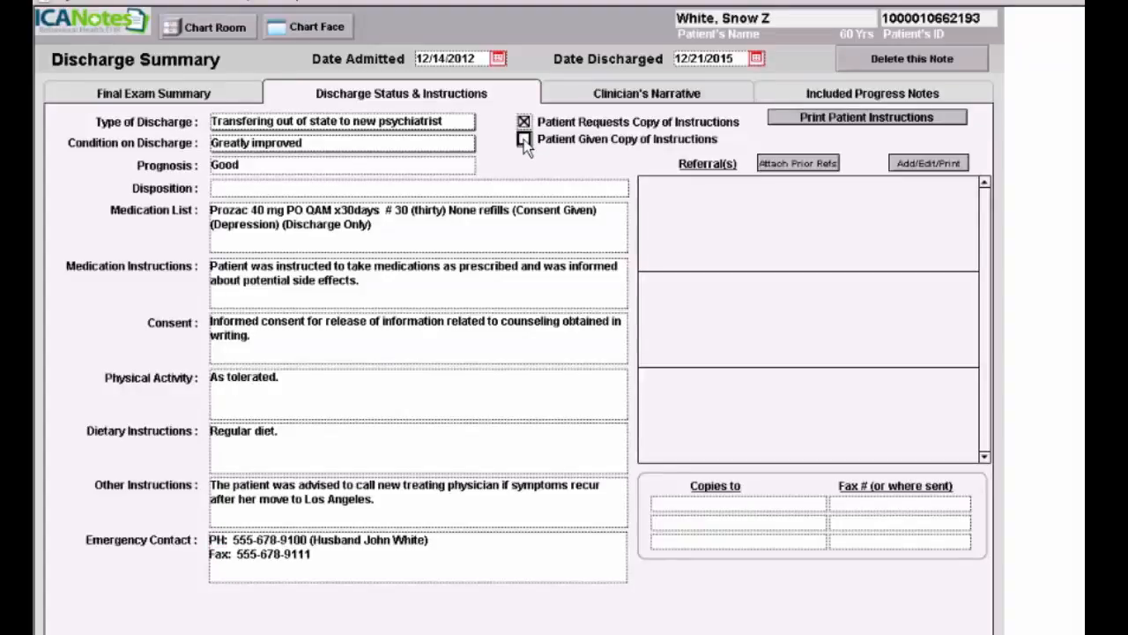
{"action": "left_click", "coordinate": [524, 140]}
{"action": "left_click", "coordinate": [850, 123]}
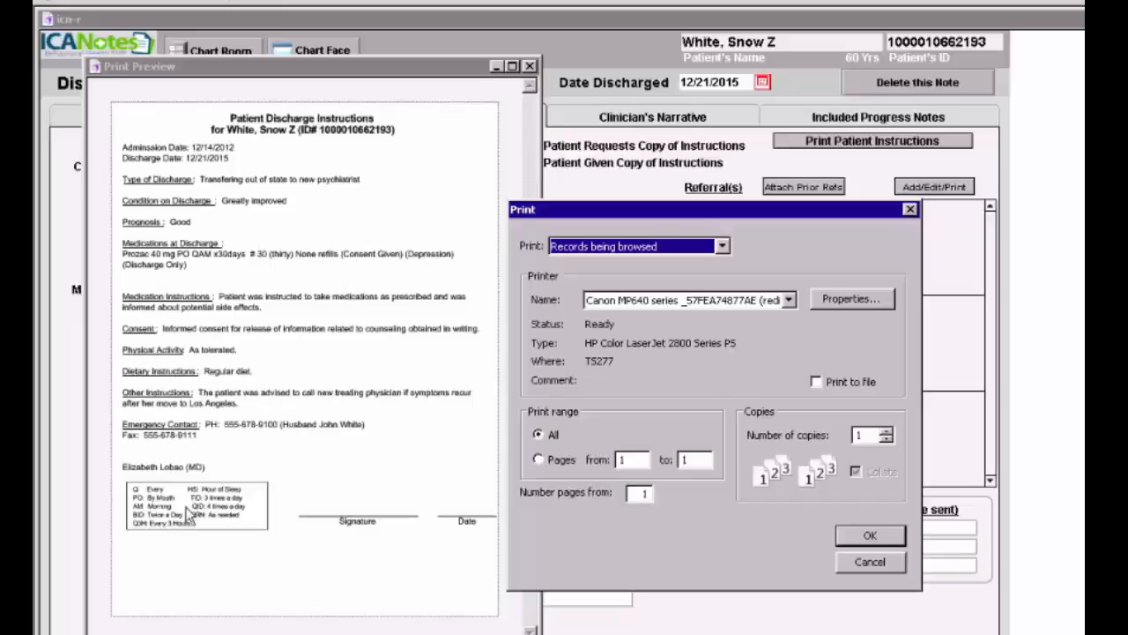
{"action": "left_click", "coordinate": [876, 562]}
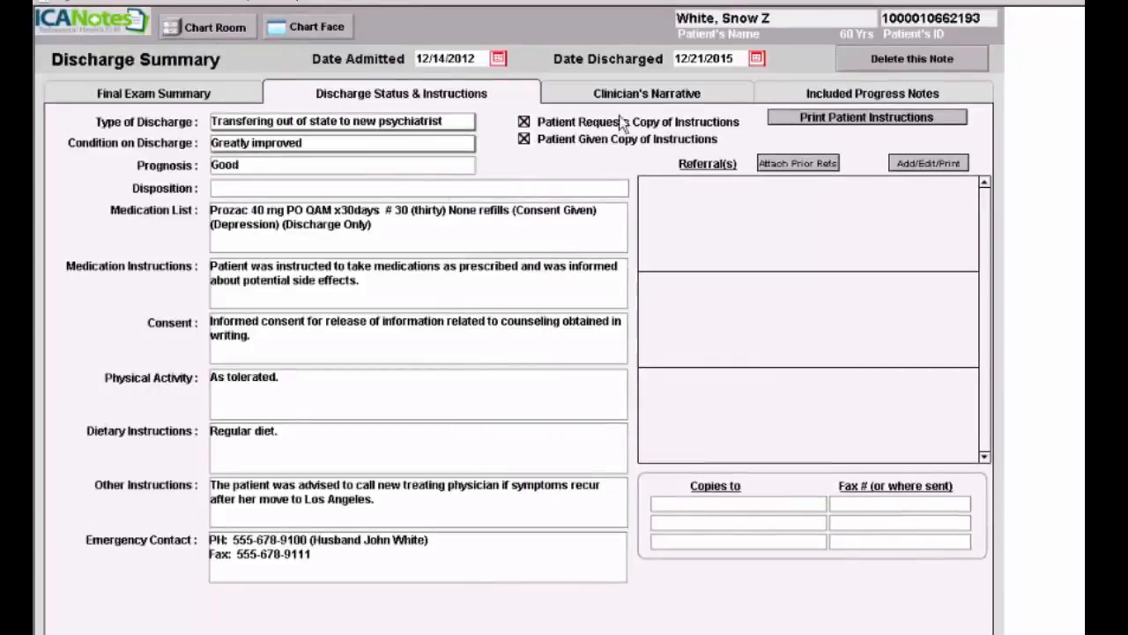
- Switch to the Clinician's Narrative tab showing the 12/18/2015 Course During Treatment entries
{"action": "left_click", "coordinate": [652, 92]}
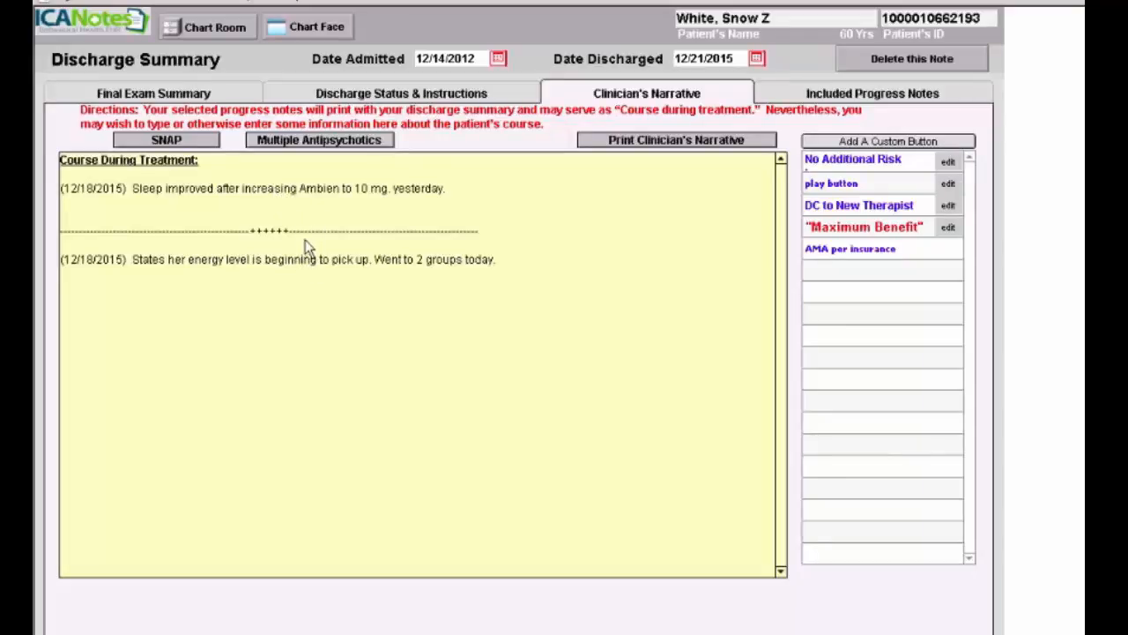
- Add a No Additional Risk paragraph on a new narrative line, then view Included Progress Notes
{"action": "left_click", "coordinate": [504, 259]}
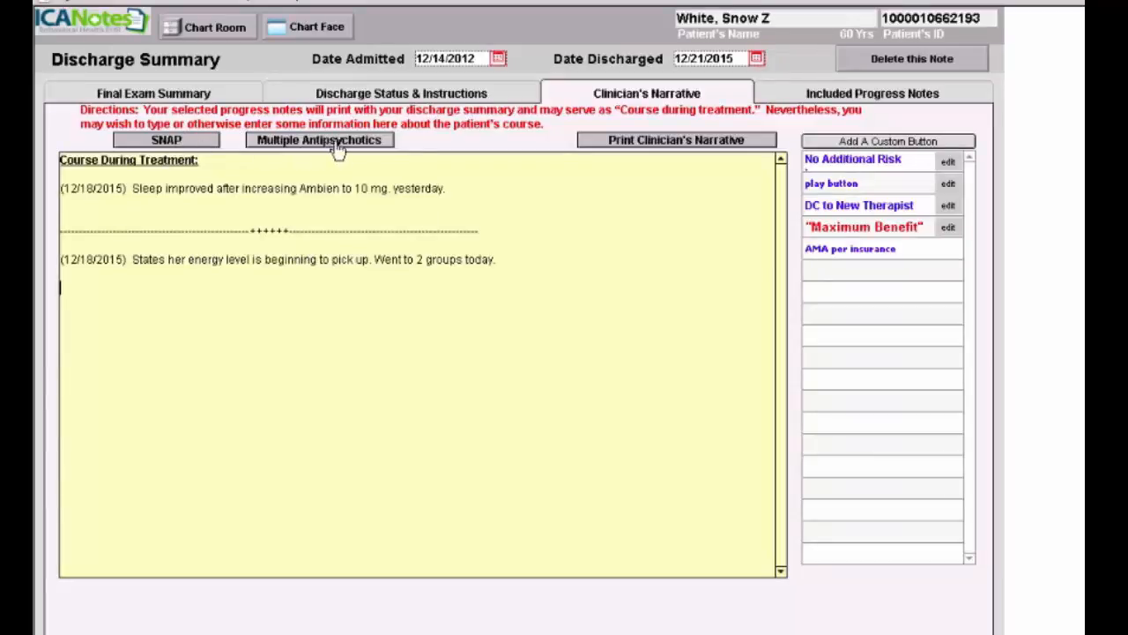
{"action": "key", "text": "Return"}
{"action": "key", "text": "Return"}
{"action": "left_click", "coordinate": [868, 167]}
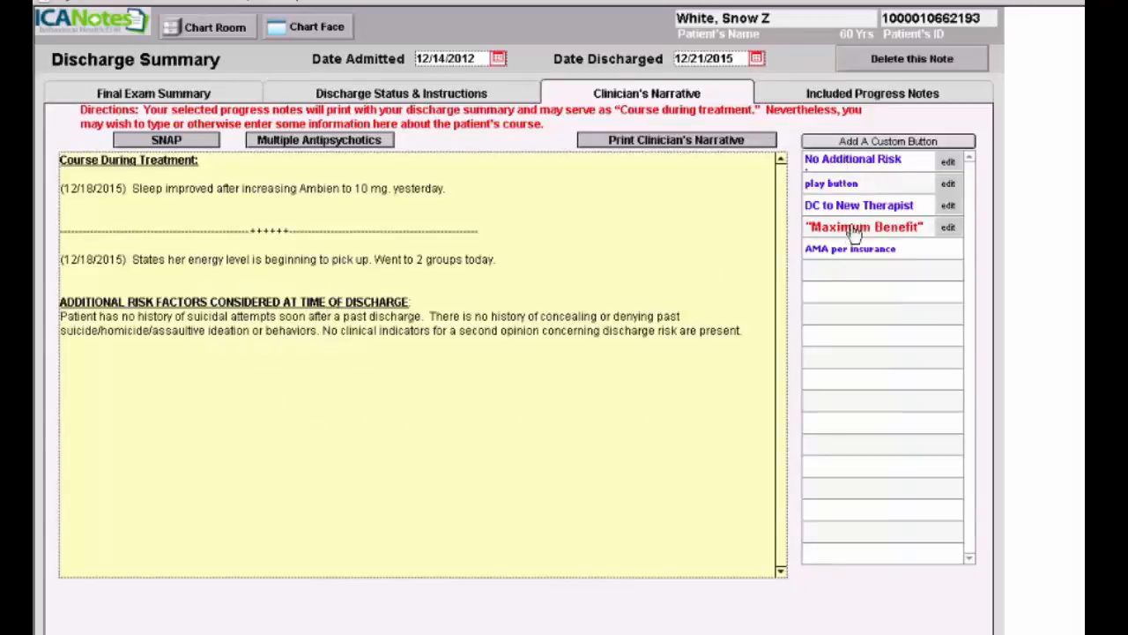
{"action": "left_click", "coordinate": [863, 92]}
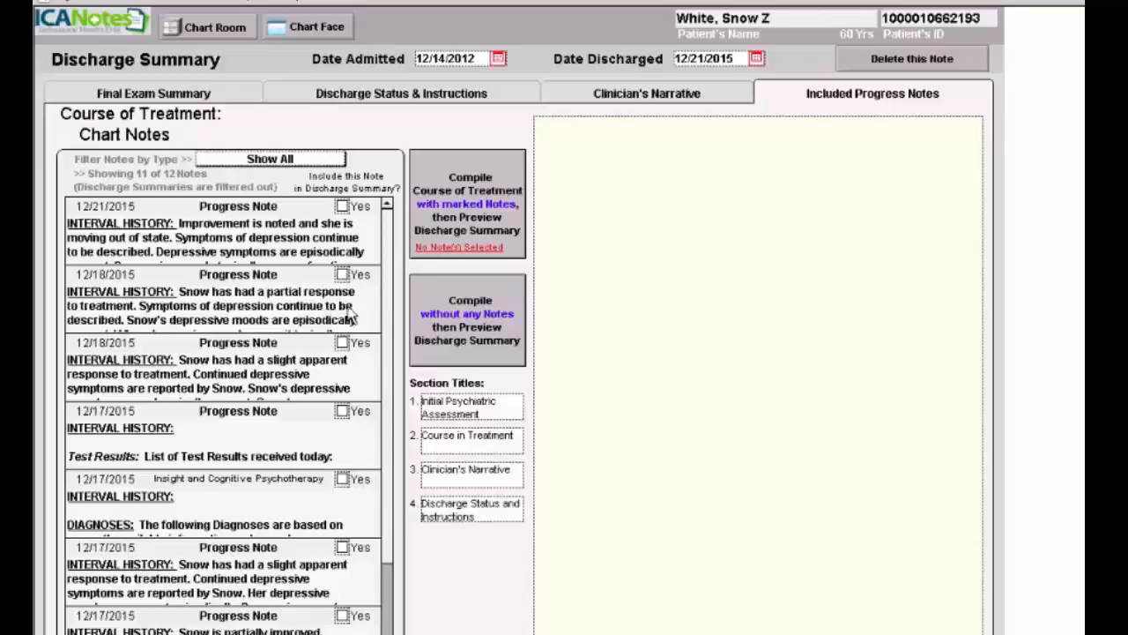
- Compile the discharge summary with no progress notes, coded as 99238 short discharge day
{"action": "left_click", "coordinate": [471, 314]}
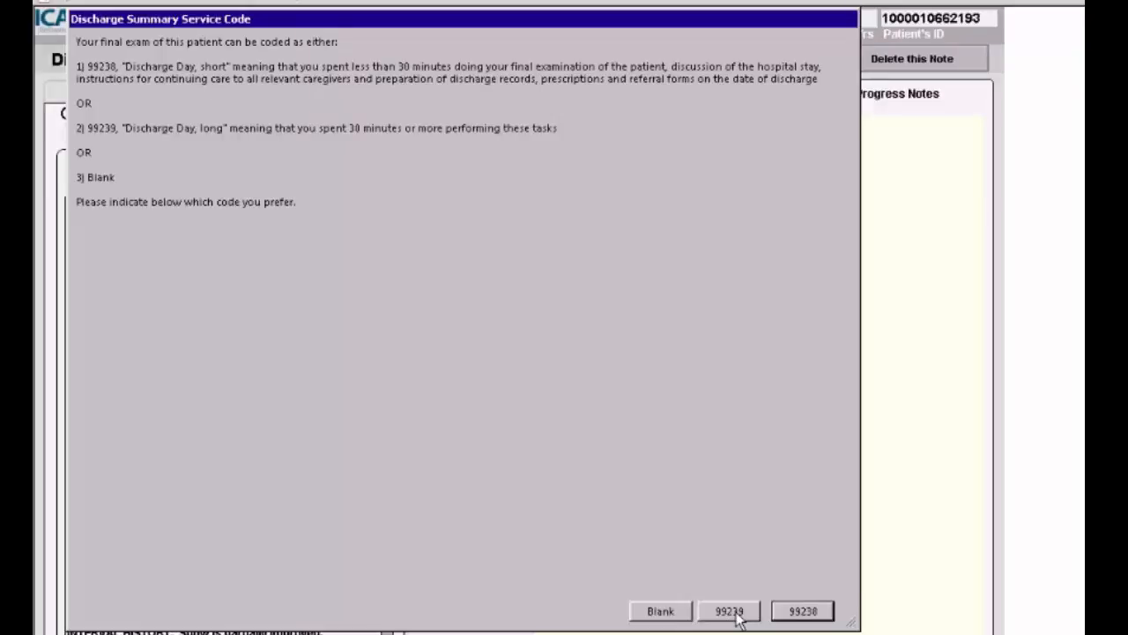
{"action": "left_click", "coordinate": [806, 618]}
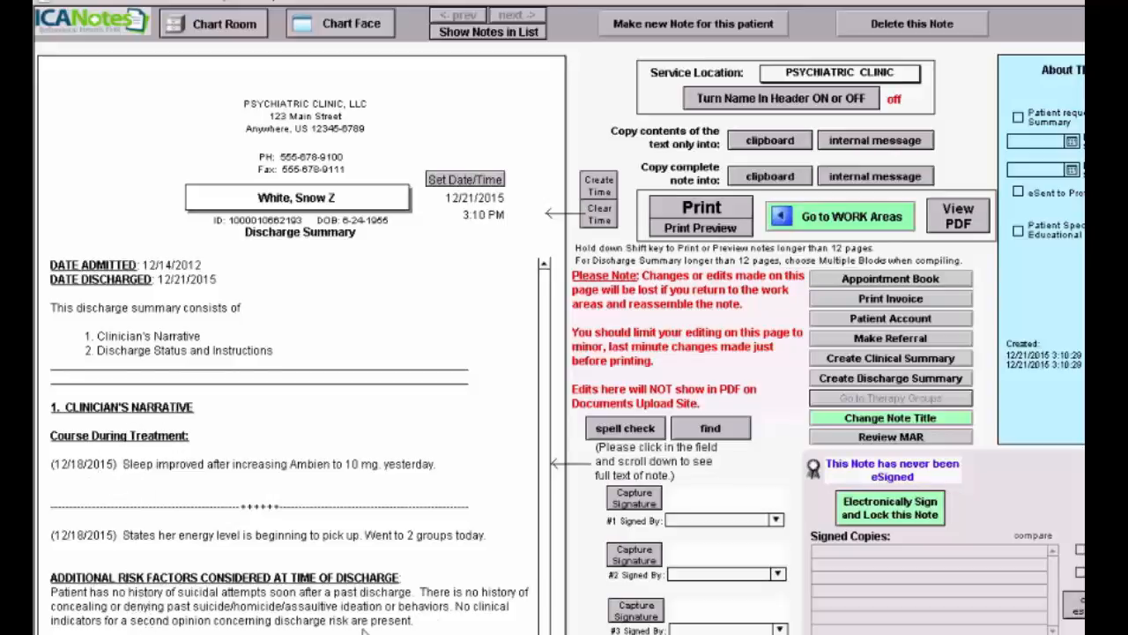
{"action": "left_click", "coordinate": [539, 310]}
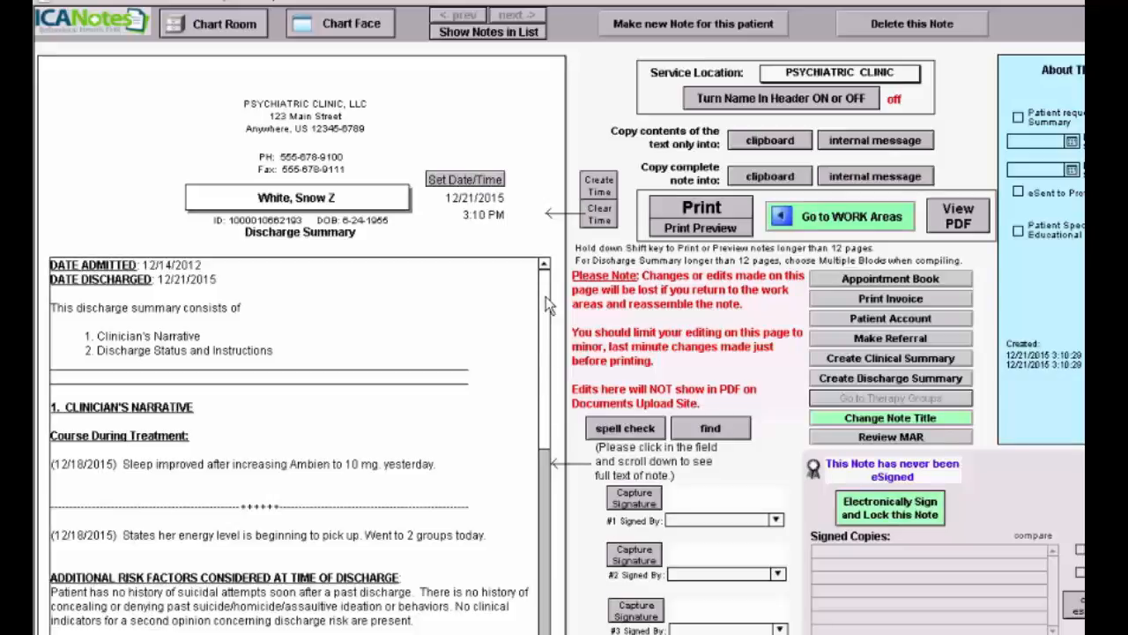
{"action": "scroll", "coordinate": [547, 318], "scroll_direction": "down", "scroll_amount": 3}
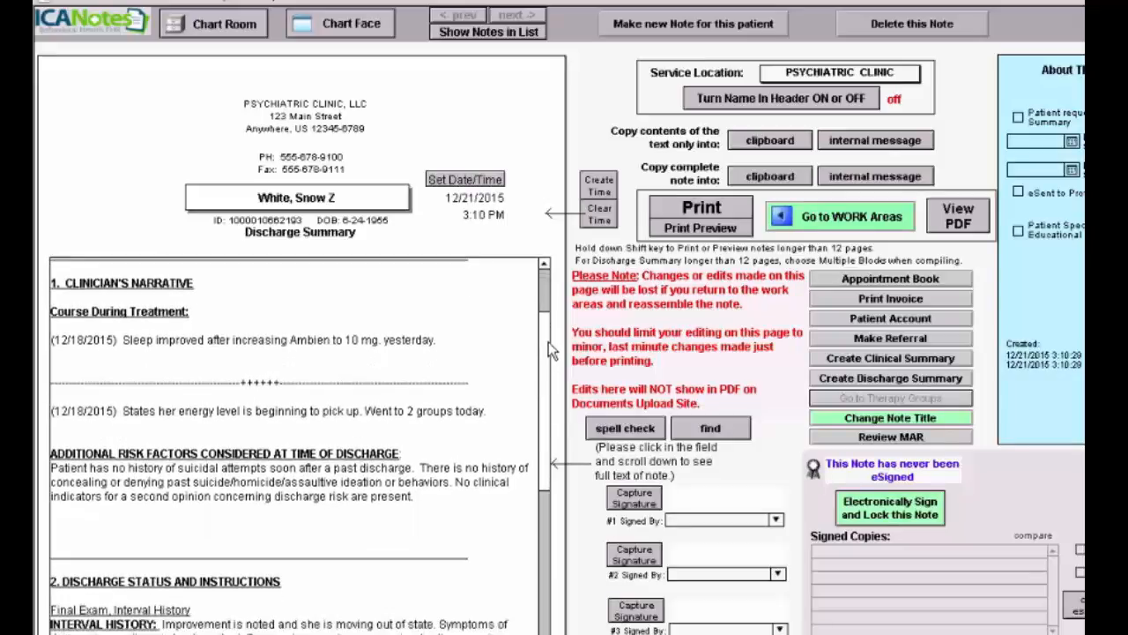
{"action": "scroll", "coordinate": [548, 352], "scroll_direction": "down", "scroll_amount": 5}
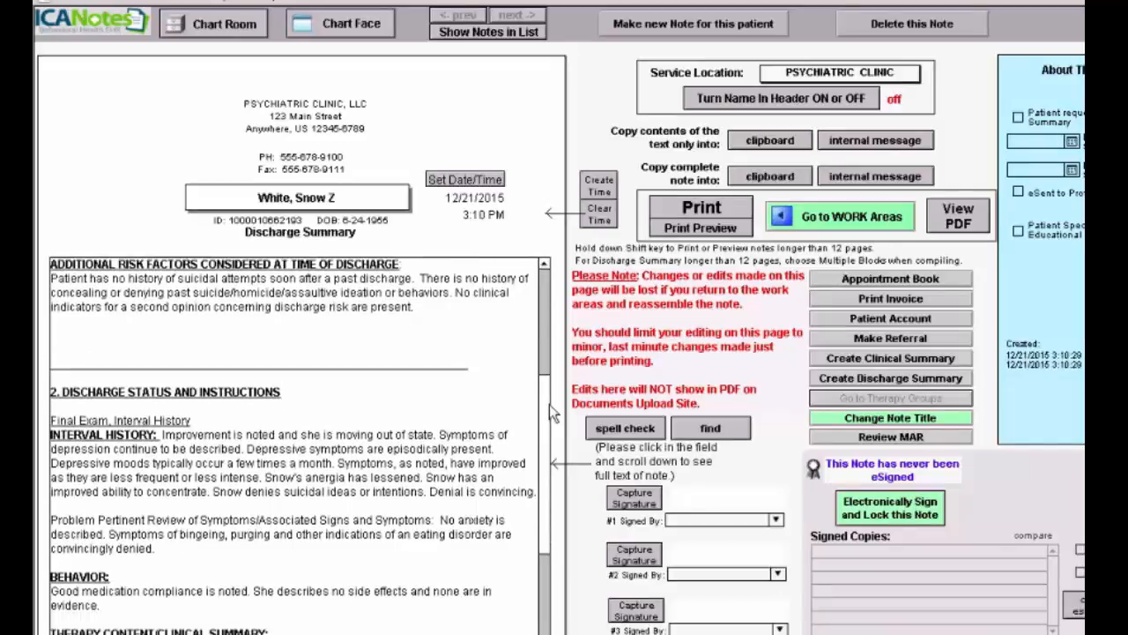
{"action": "scroll", "coordinate": [549, 405], "scroll_direction": "down", "scroll_amount": 3}
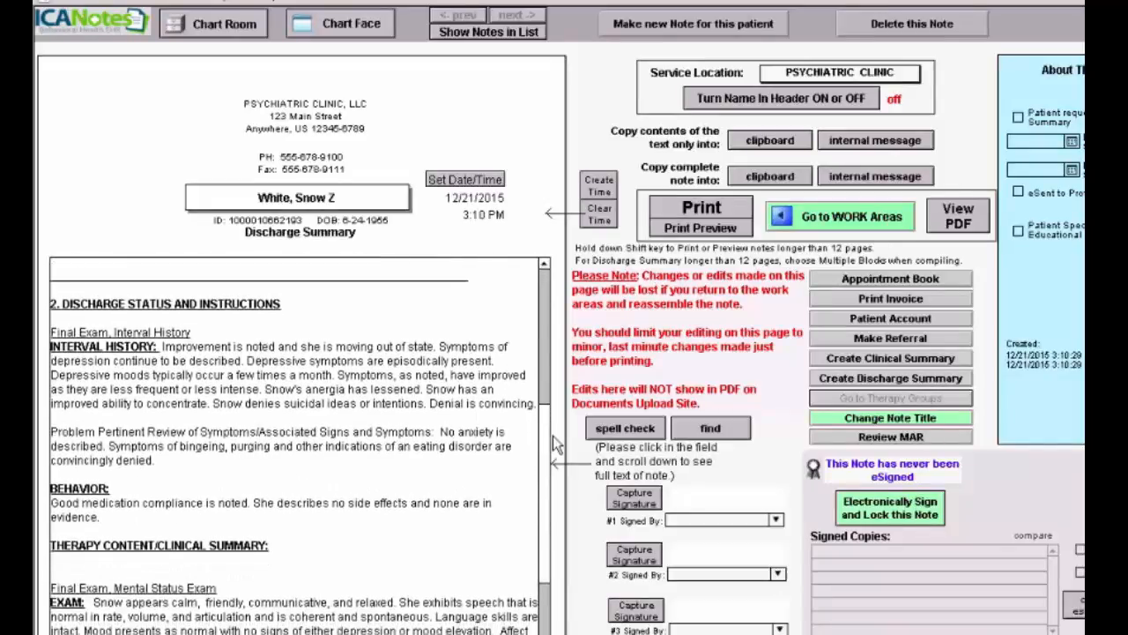
{"action": "scroll", "coordinate": [557, 445], "scroll_direction": "down", "scroll_amount": 2}
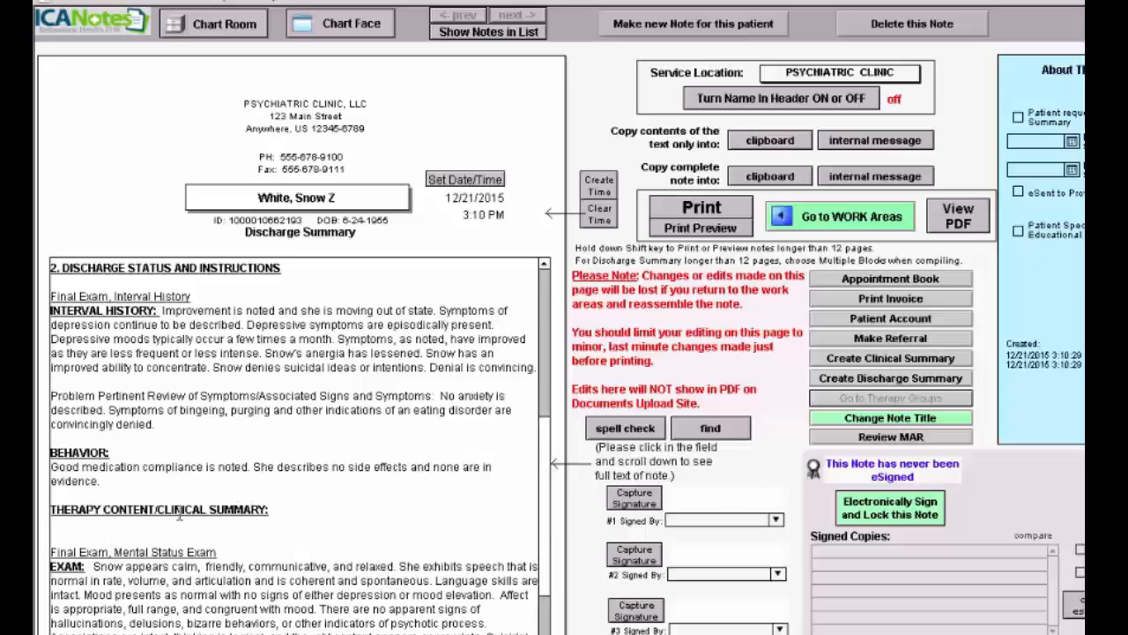
{"action": "left_click_drag", "start_coordinate": [159, 510], "coordinate": [41, 516]}
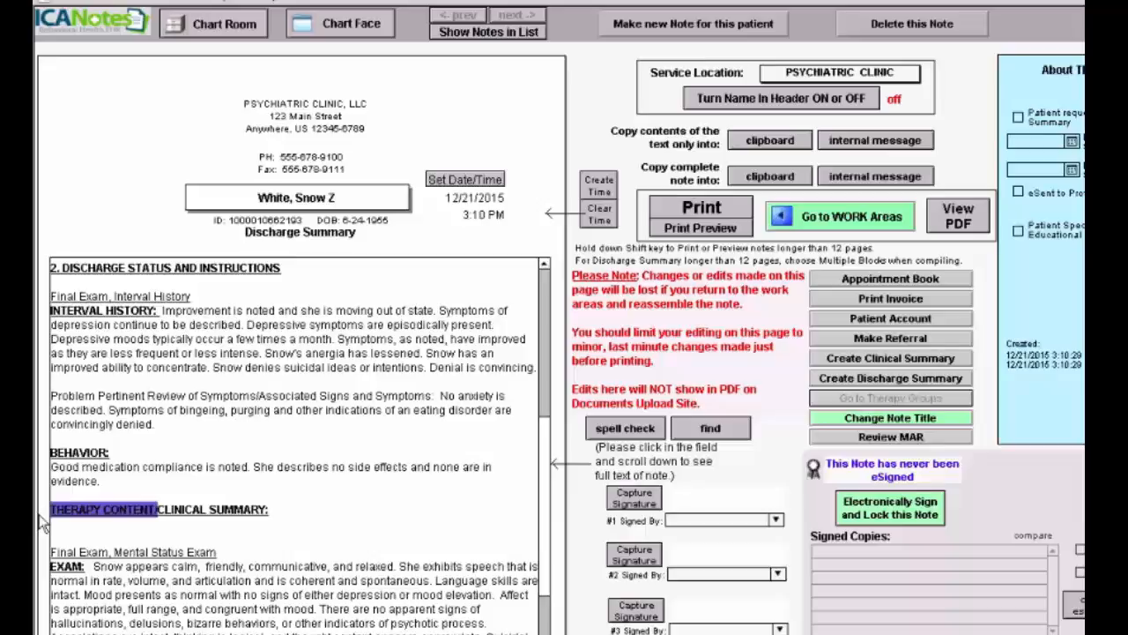
{"action": "key", "text": "Delete"}
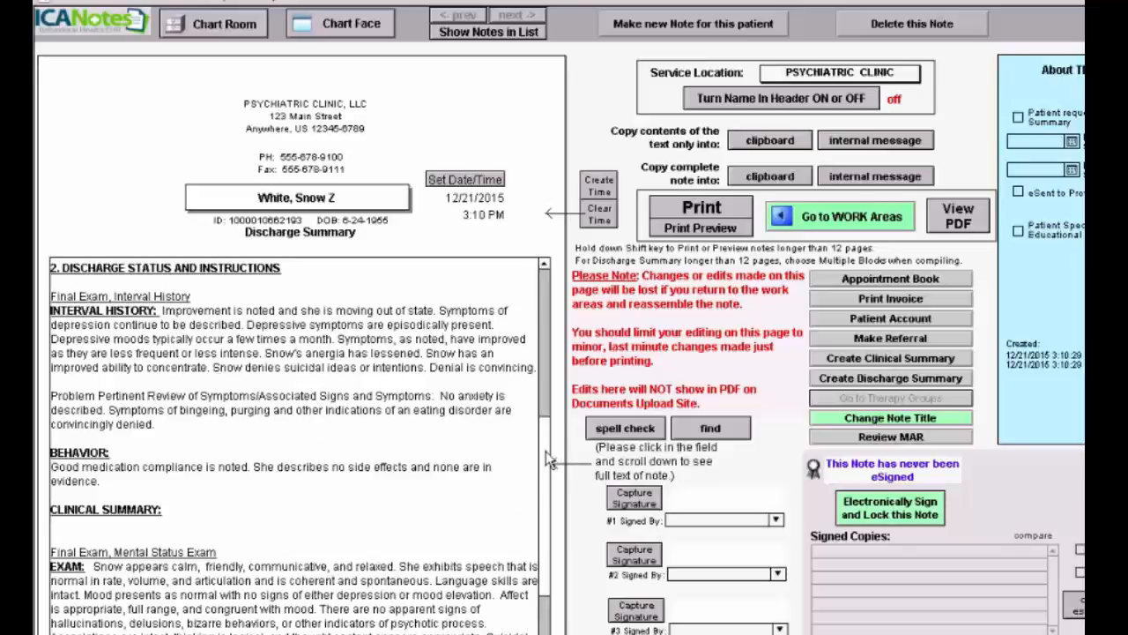
{"action": "left_click_drag", "start_coordinate": [548, 460], "coordinate": [543, 610]}
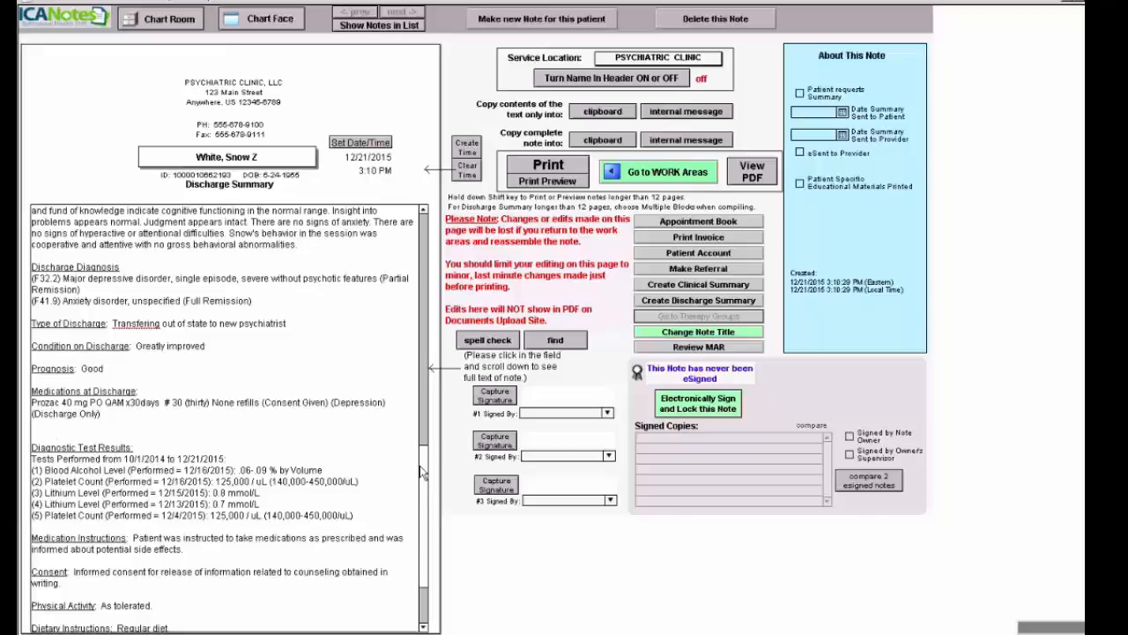
{"action": "scroll", "coordinate": [420, 473], "scroll_direction": "down", "scroll_amount": 3}
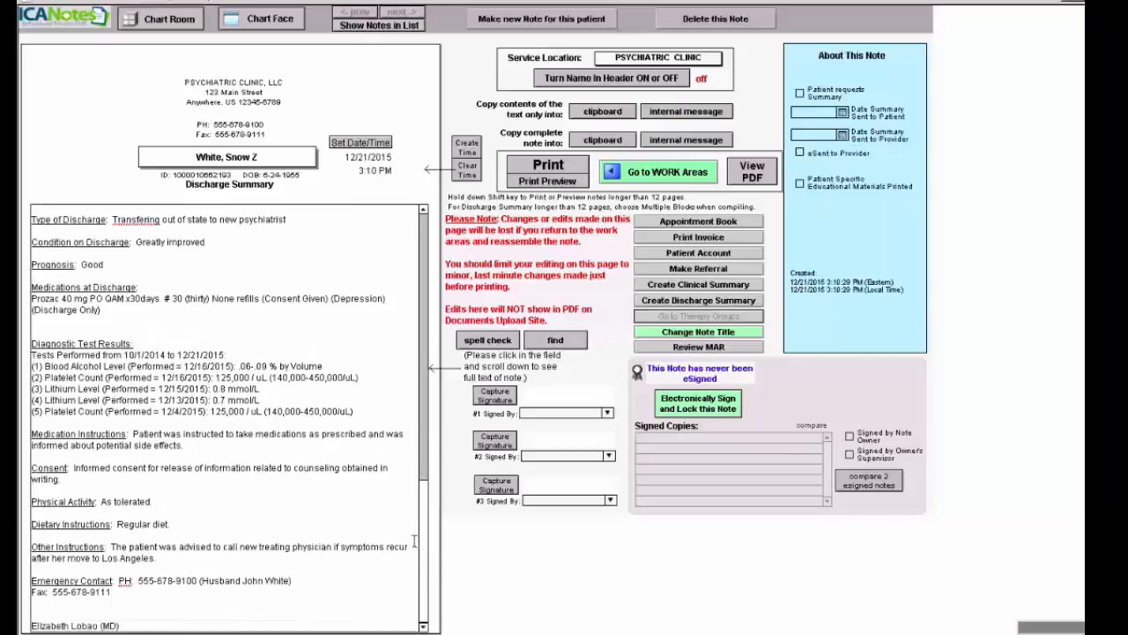
{"action": "left_click", "coordinate": [699, 405]}
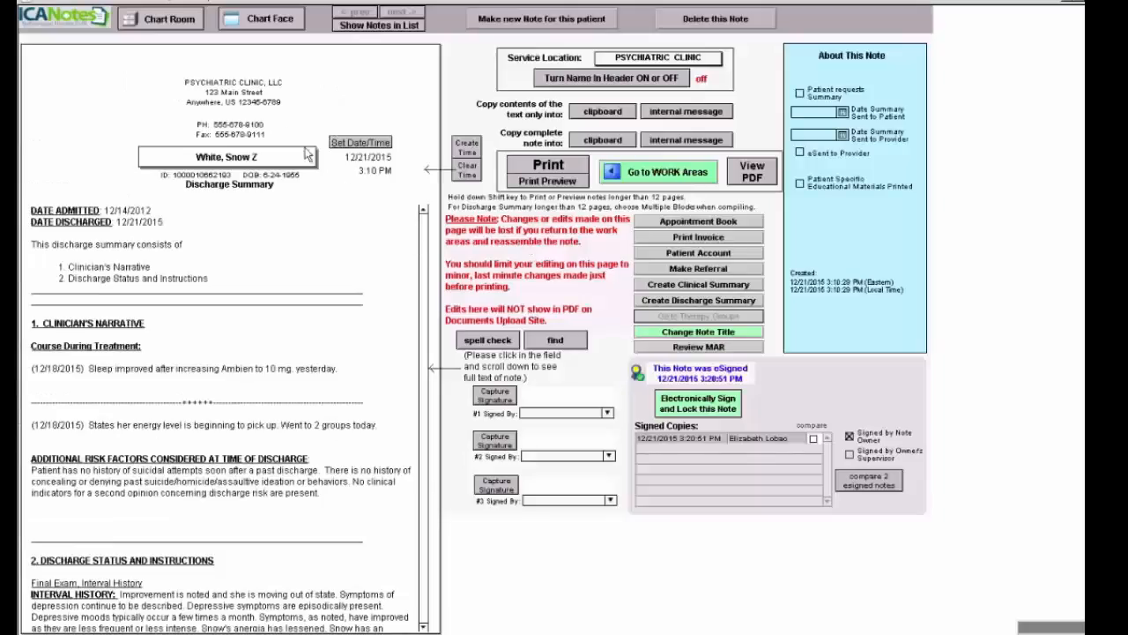
{"action": "left_click", "coordinate": [275, 23]}
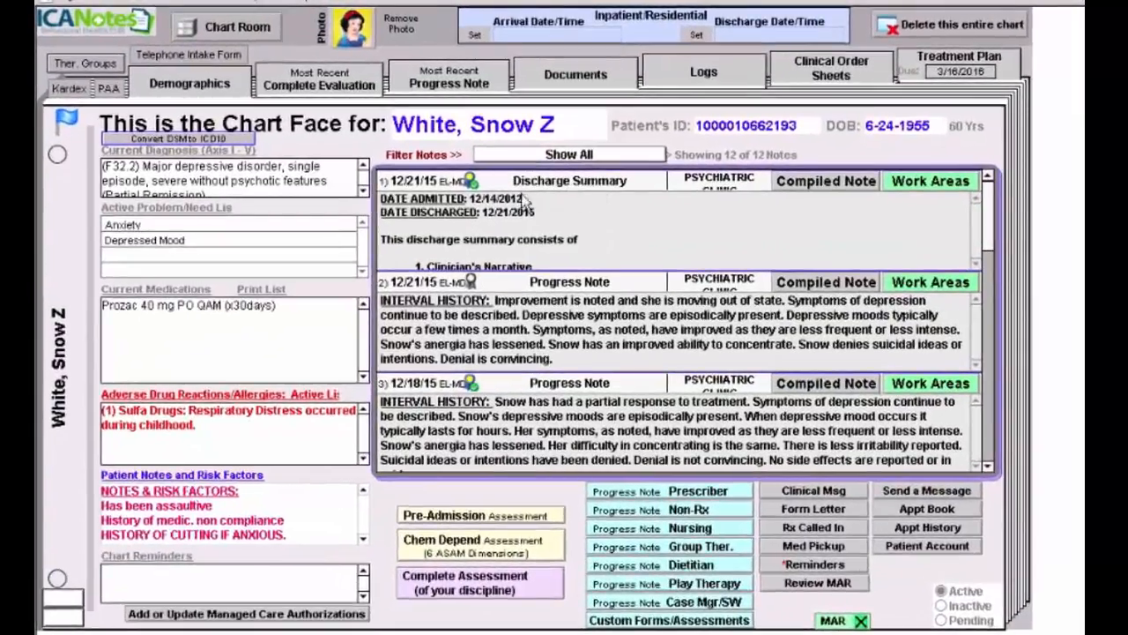
{"action": "mouse_move", "coordinate": [473, 196]}
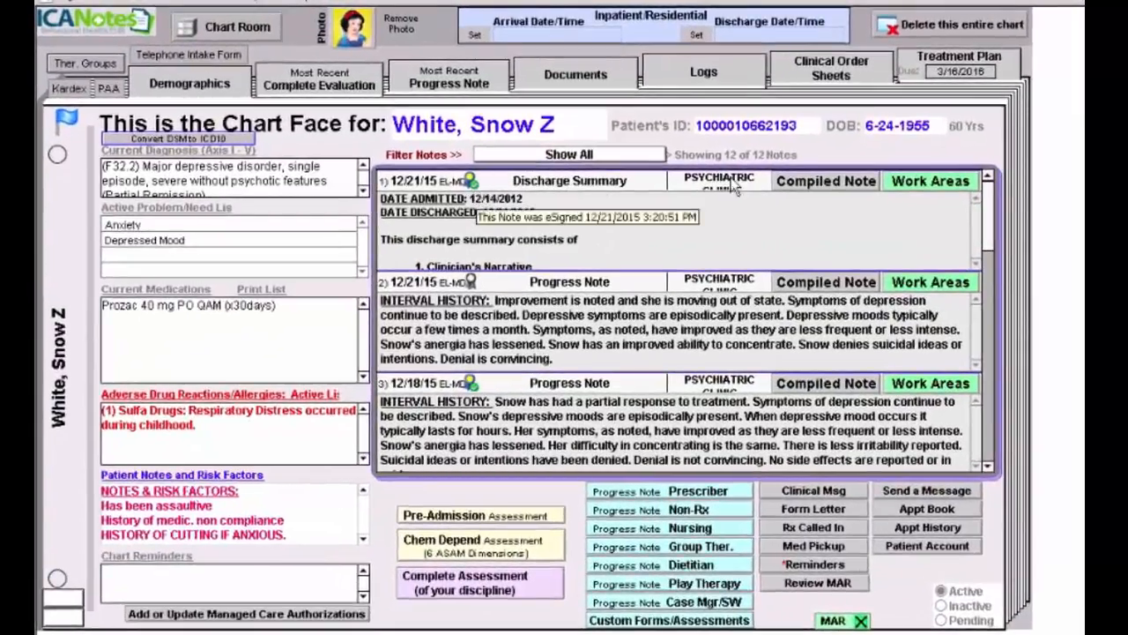